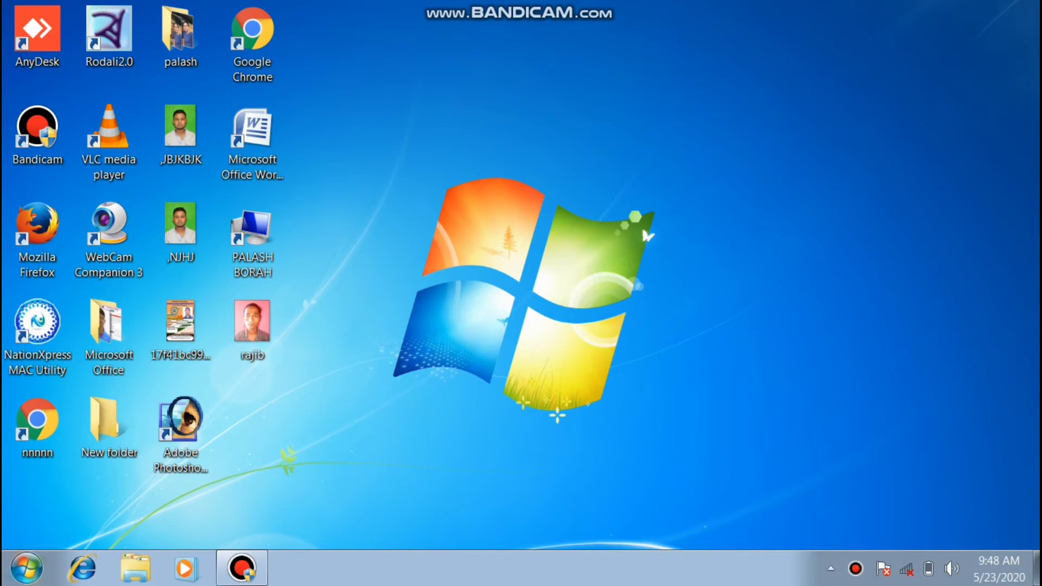
# - Search the computer's programs for "pho" and launch Adobe Photoshop 7.0
pyautogui.click(26, 568)
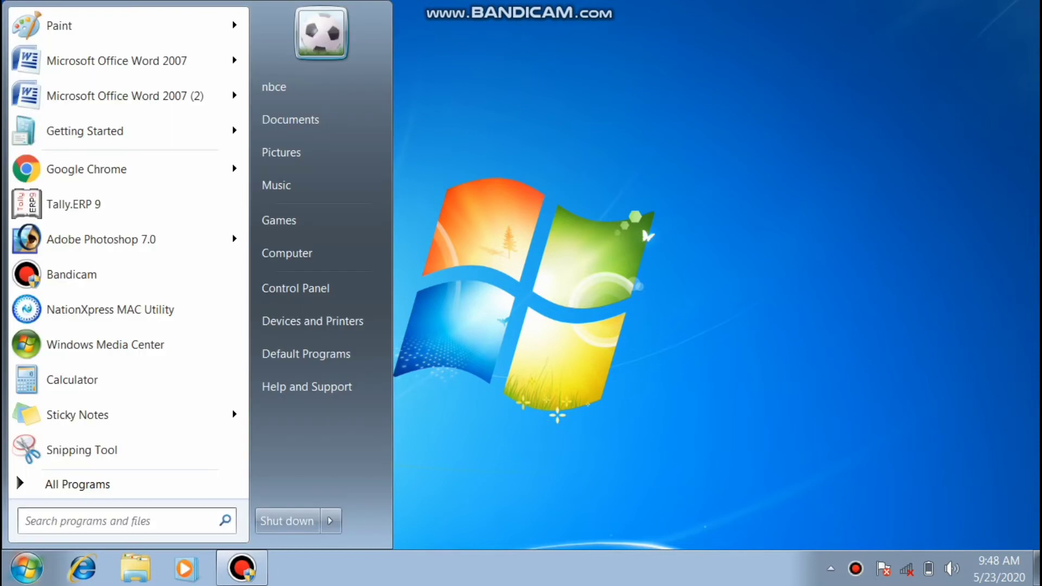
pyautogui.click(119, 521)
pyautogui.write('pho')
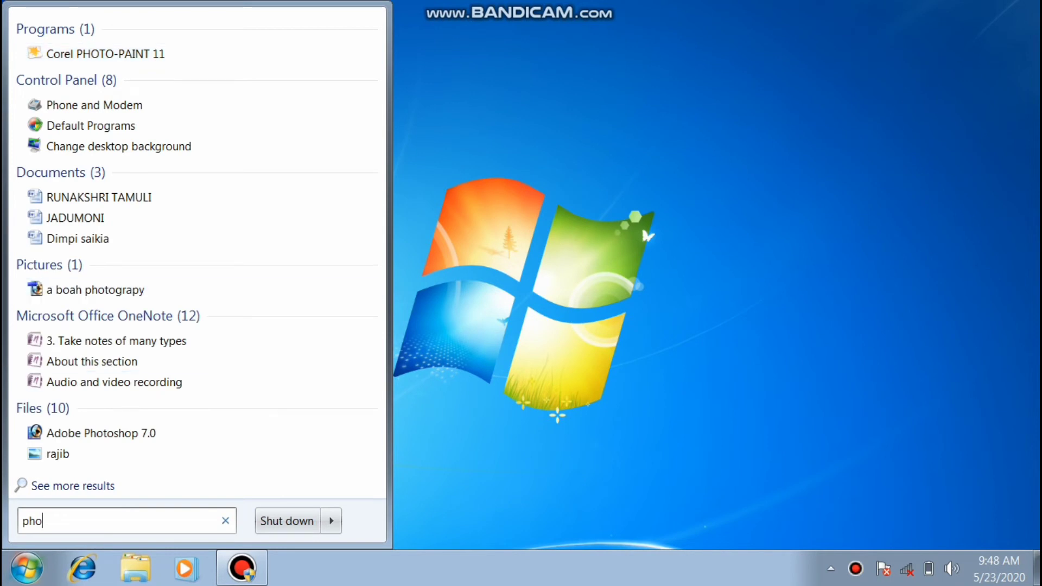
pyautogui.click(101, 433)
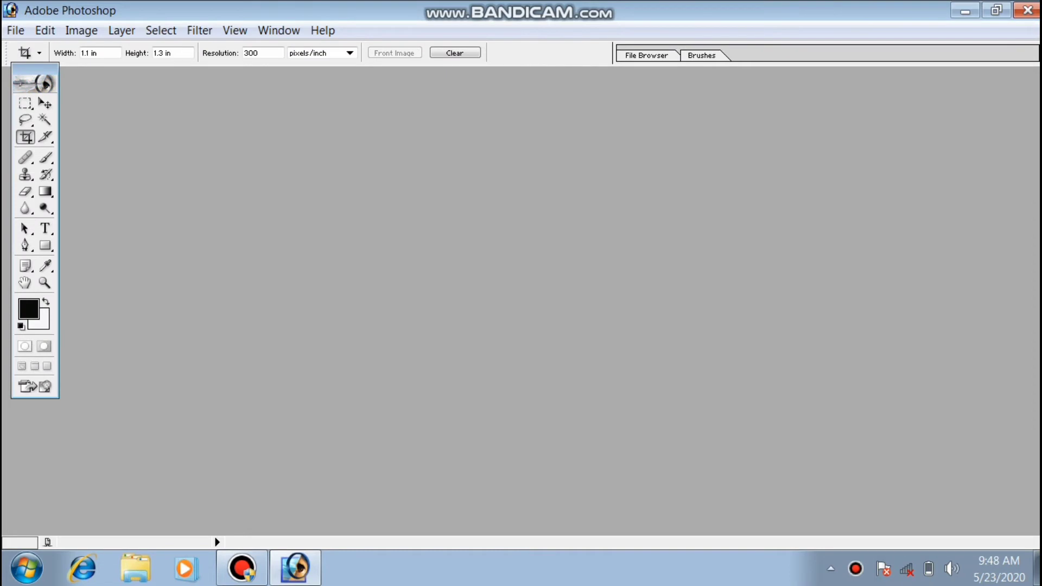
# - Open the second group photo in the current folder and maximize its document window
pyautogui.click(15, 31)
pyautogui.press('Down')
pyautogui.press('Down')
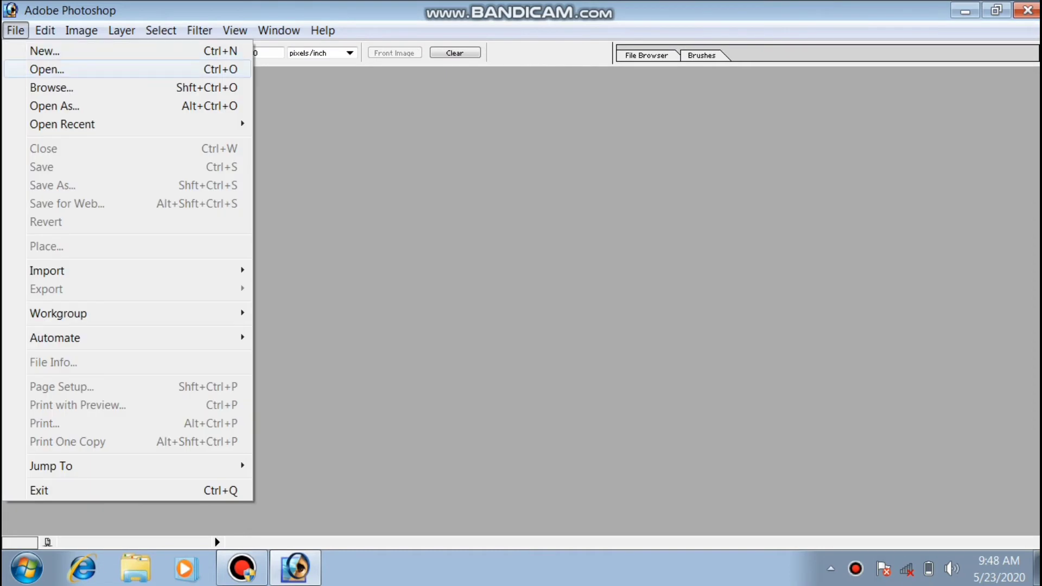
pyautogui.press('Return')
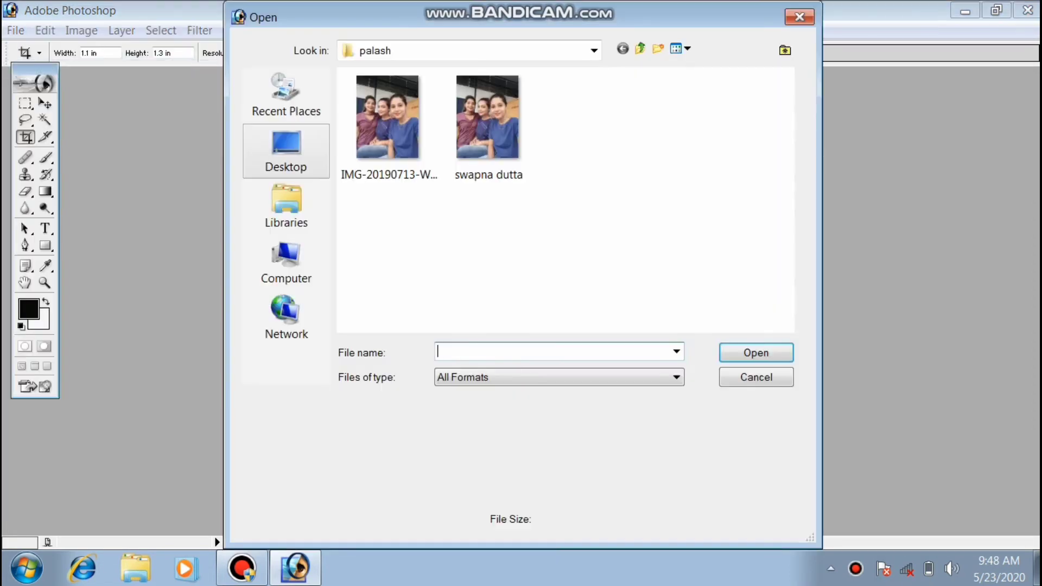
pyautogui.click(489, 120)
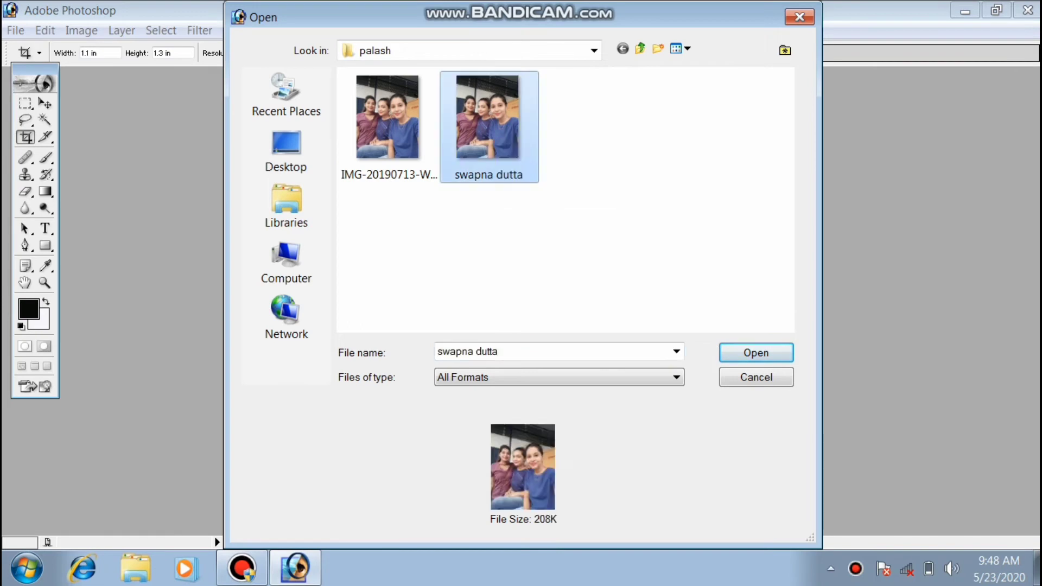
pyautogui.press('Return')
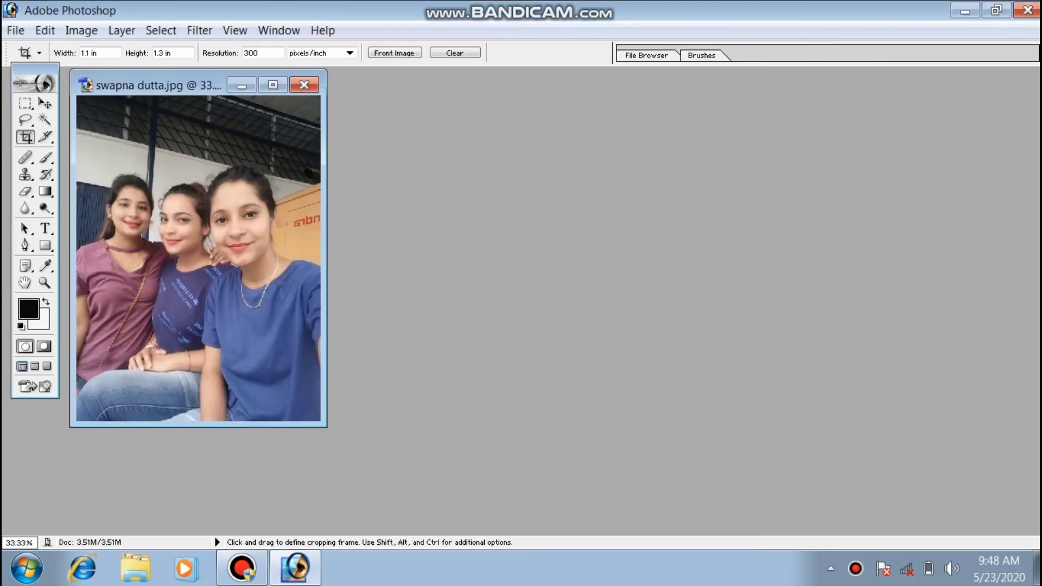
pyautogui.click(272, 85)
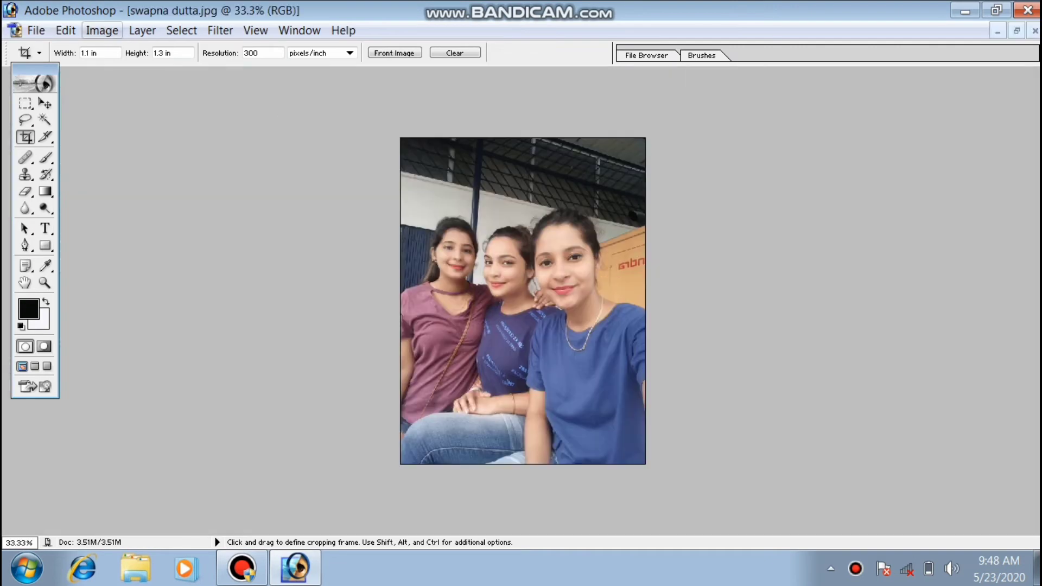
# - Set the Crop tool's target size to 4 in wide and 6 in high
pyautogui.press('BackSpace')
pyautogui.press('BackSpace')
pyautogui.click(180, 53)
pyautogui.press('BackSpace')
pyautogui.press('BackSpace')
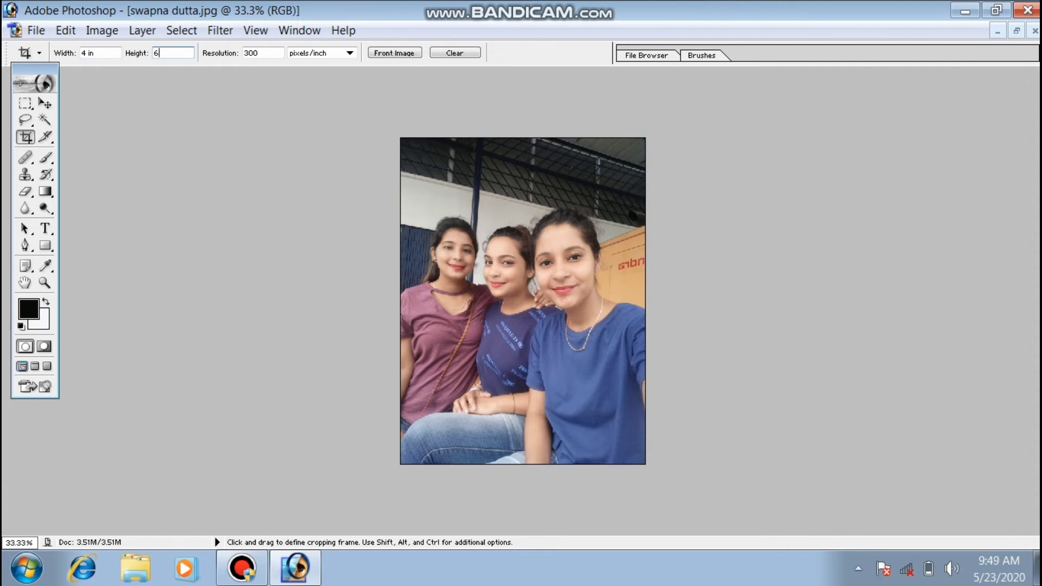
# - Crop the photo with a frame around all three women, trimming a little off the top and the sides
pyautogui.moveTo(402, 166); pyautogui.dragTo(599, 464)
pyautogui.moveTo(534, 352); pyautogui.dragTo(552, 353)
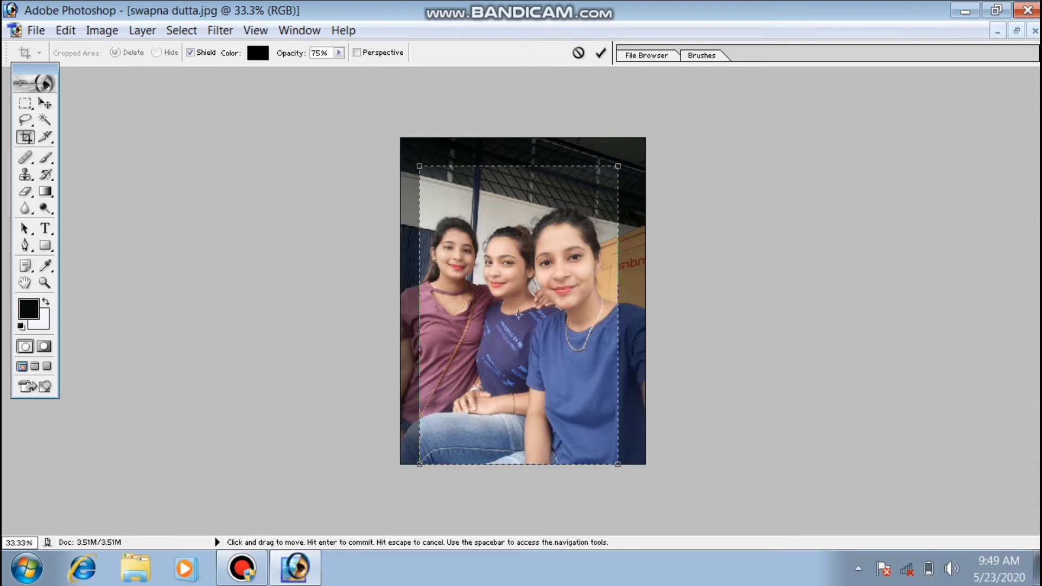
pyautogui.moveTo(420, 464); pyautogui.dragTo(412, 472)
pyautogui.moveTo(488, 374); pyautogui.dragTo(475, 346)
pyautogui.moveTo(502, 291); pyautogui.dragTo(503, 300)
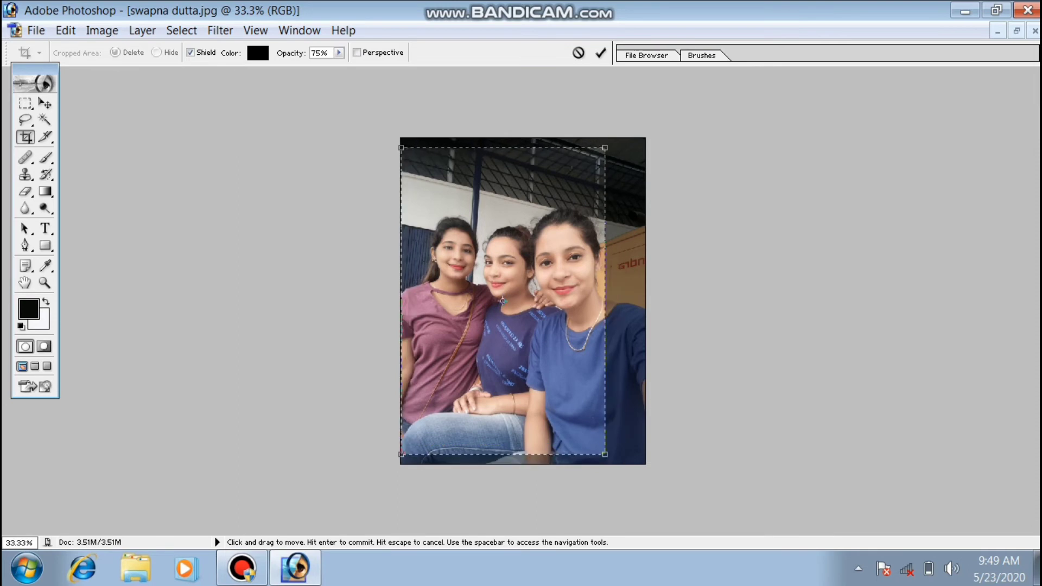
pyautogui.moveTo(605, 456)
pyautogui.mouseDown()
pyautogui.moveTo(636, 503)
pyautogui.moveTo(610, 461)
pyautogui.mouseUp()
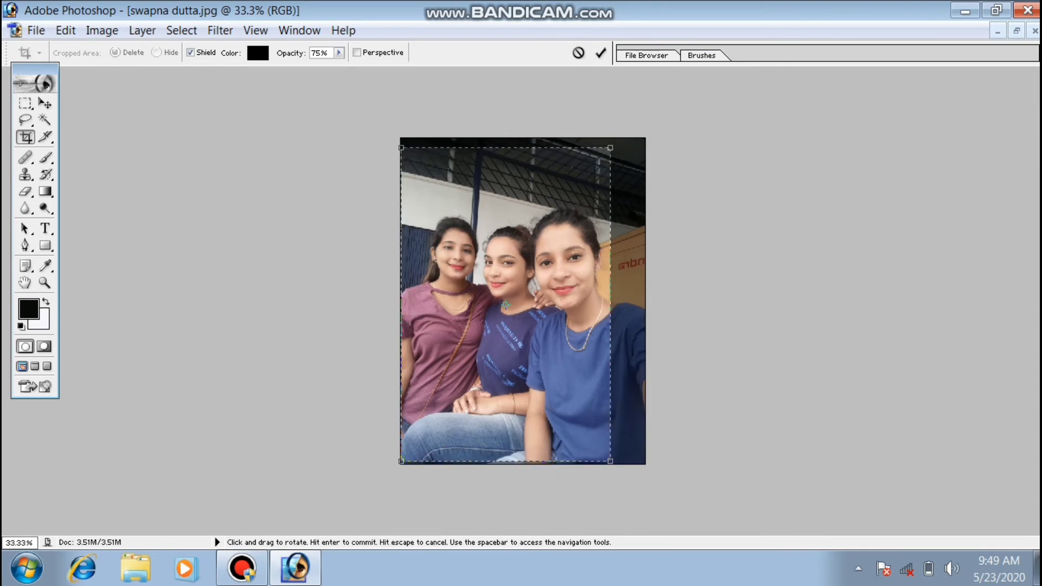
pyautogui.moveTo(532, 336)
pyautogui.mouseDown()
pyautogui.moveTo(541, 327)
pyautogui.moveTo(540, 339)
pyautogui.mouseUp()
pyautogui.press('Return')
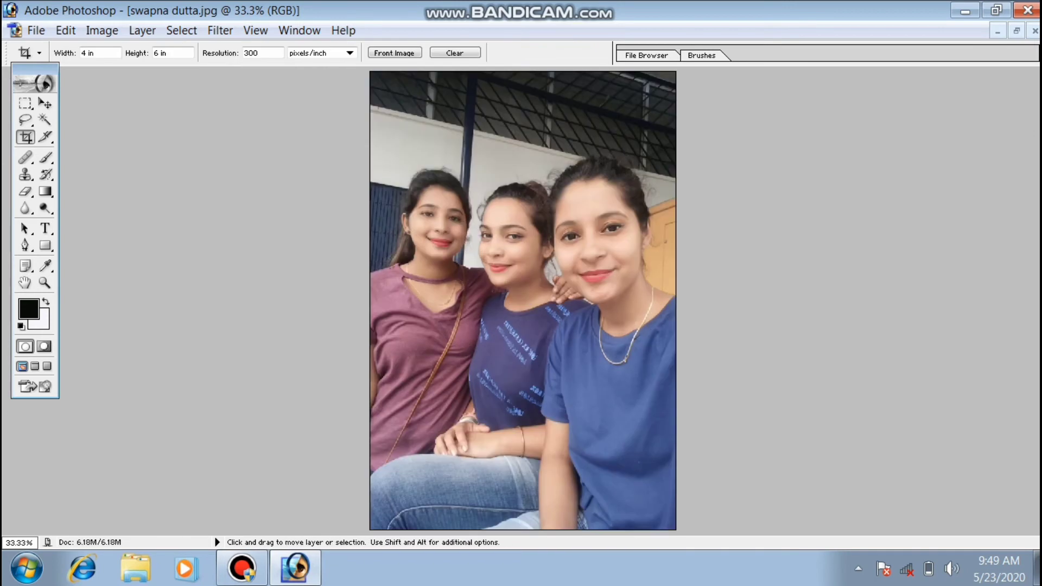
# - Select the entire cropped photo and start a Stroke with a width of 10 px
pyautogui.hotkey('ctrl', '-')
pyautogui.hotkey('ctrl', '-')
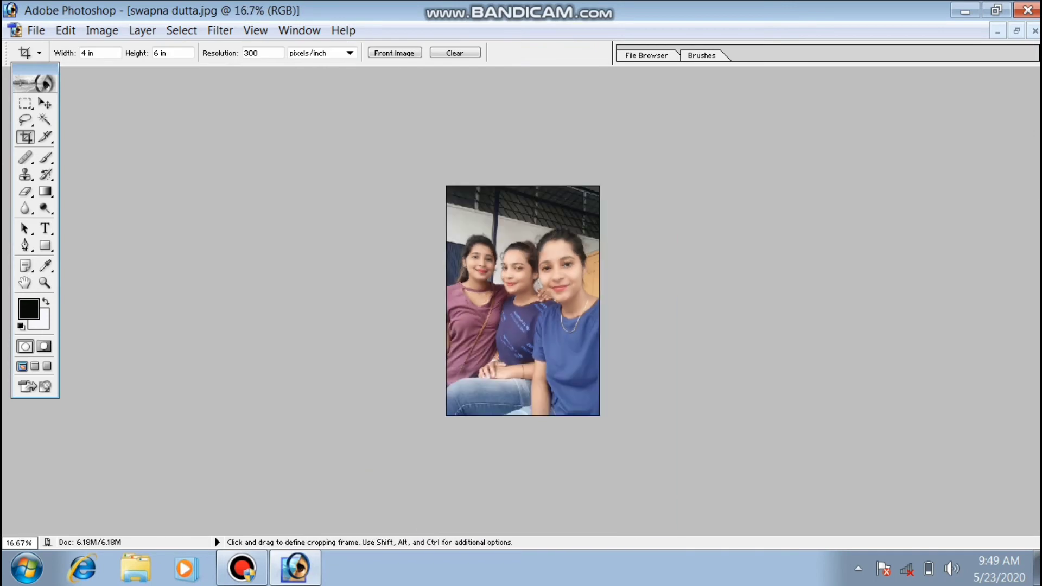
pyautogui.hotkey('ctrl', 'a')
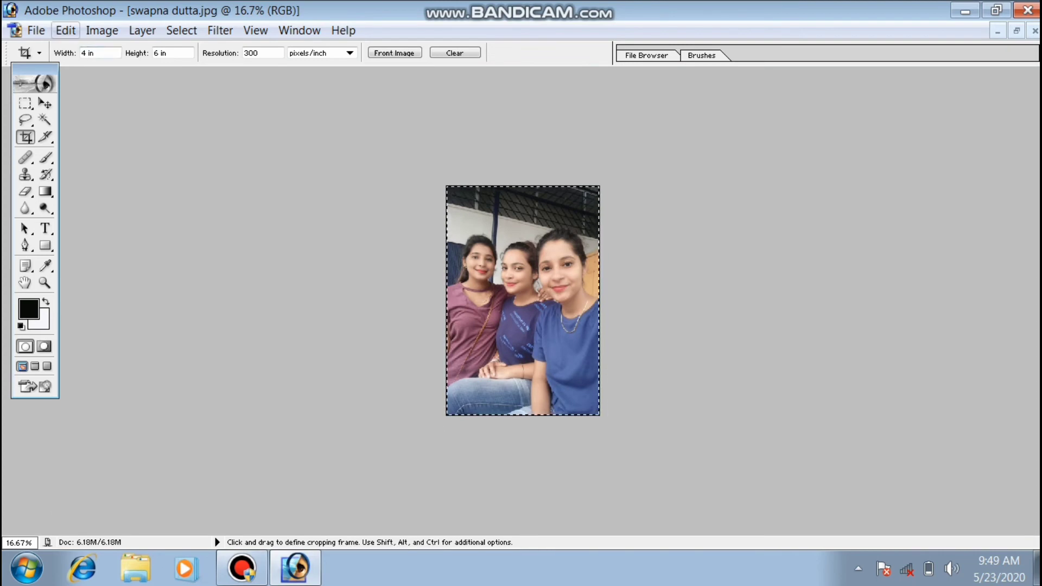
pyautogui.click(65, 30)
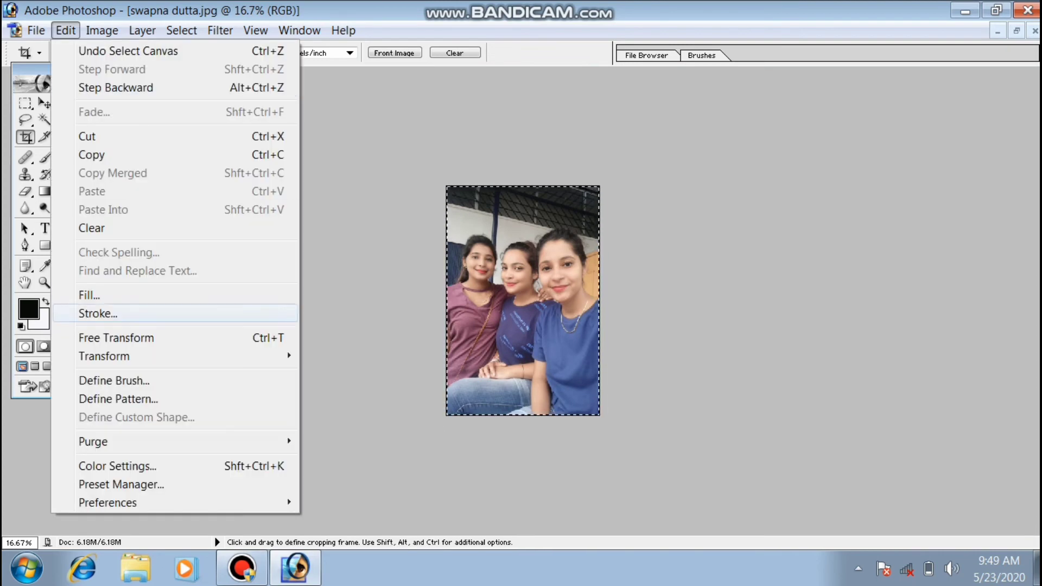
pyautogui.click(98, 313)
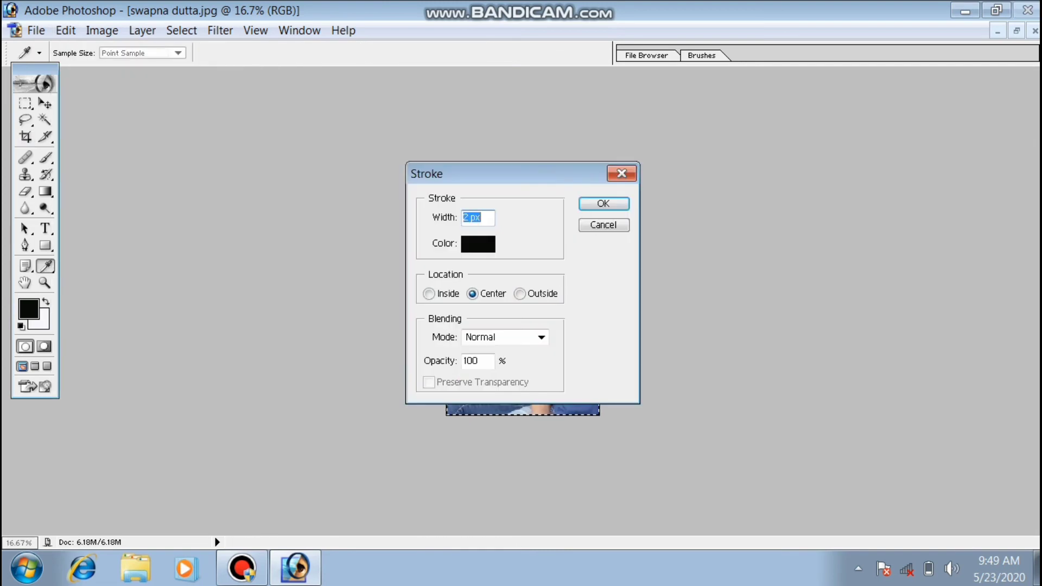
pyautogui.click(470, 218)
pyautogui.press('BackSpace')
pyautogui.write('10')
# - Set the stroke color to blue 1756E6 and apply the centered stroke around the photo
pyautogui.click(478, 244)
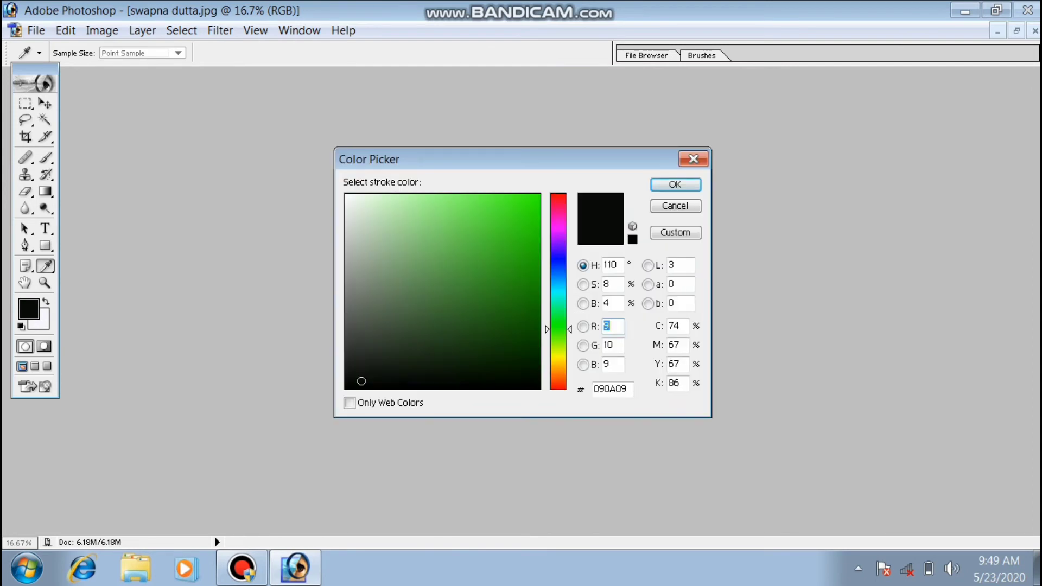
pyautogui.click(559, 269)
pyautogui.click(521, 213)
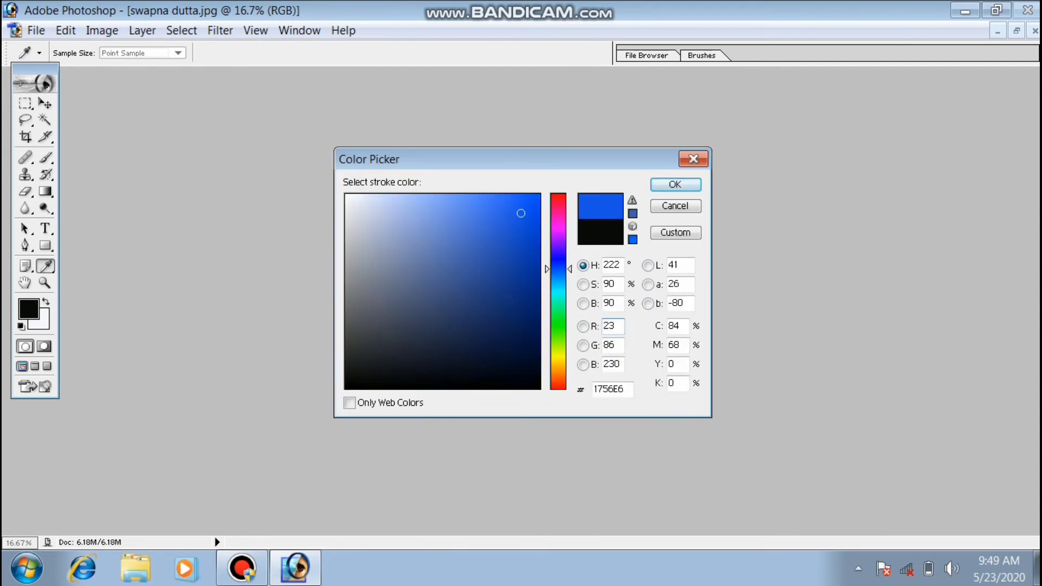
pyautogui.press('Return')
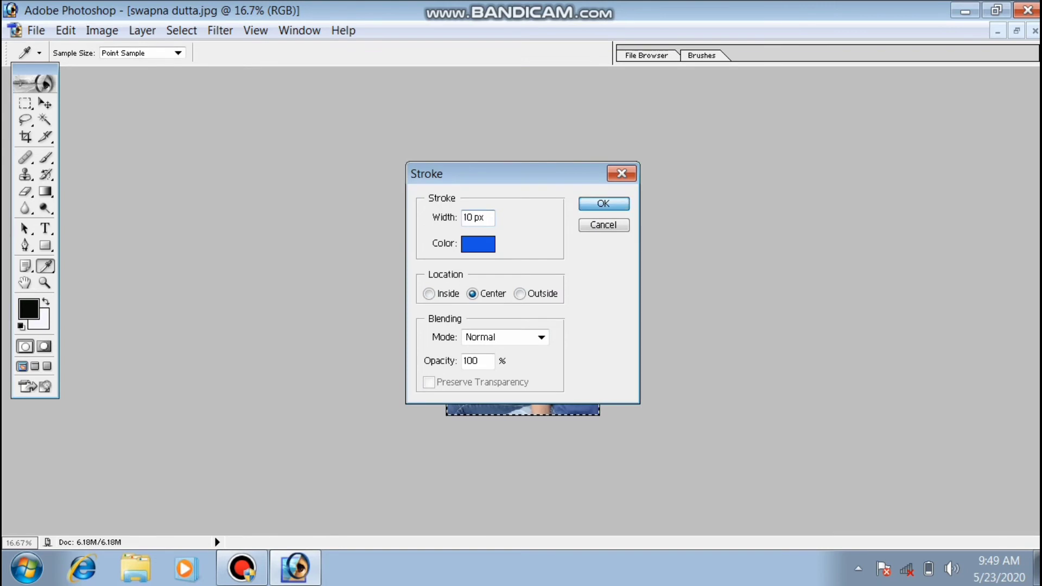
pyautogui.press('Return')
pyautogui.press('c')
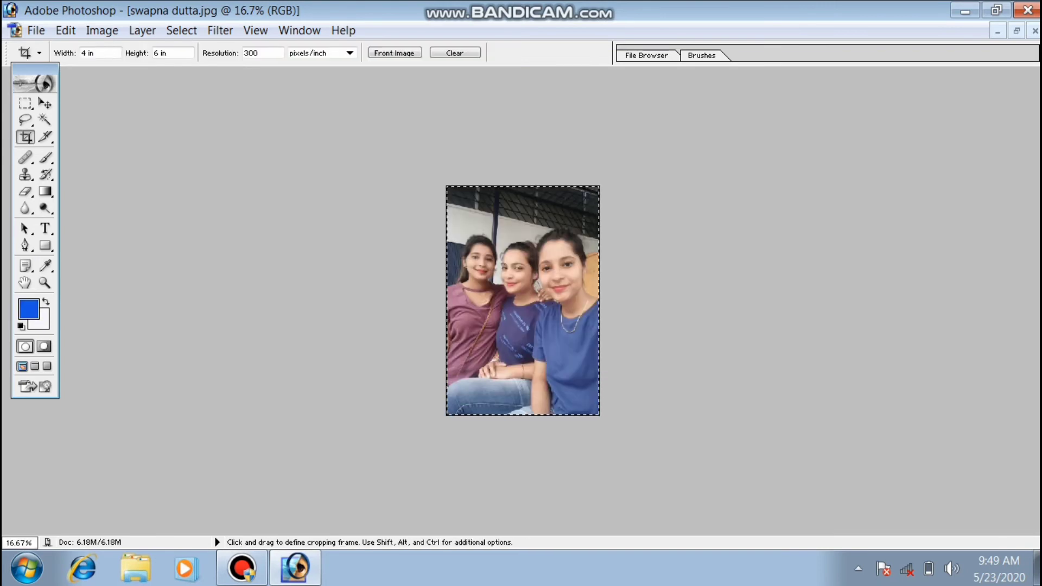
# - Brighten the photo's midtones with Levels by setting the RGB midtone input level to 1.06
pyautogui.press('v')
pyautogui.hotkey('ctrl', 'l')
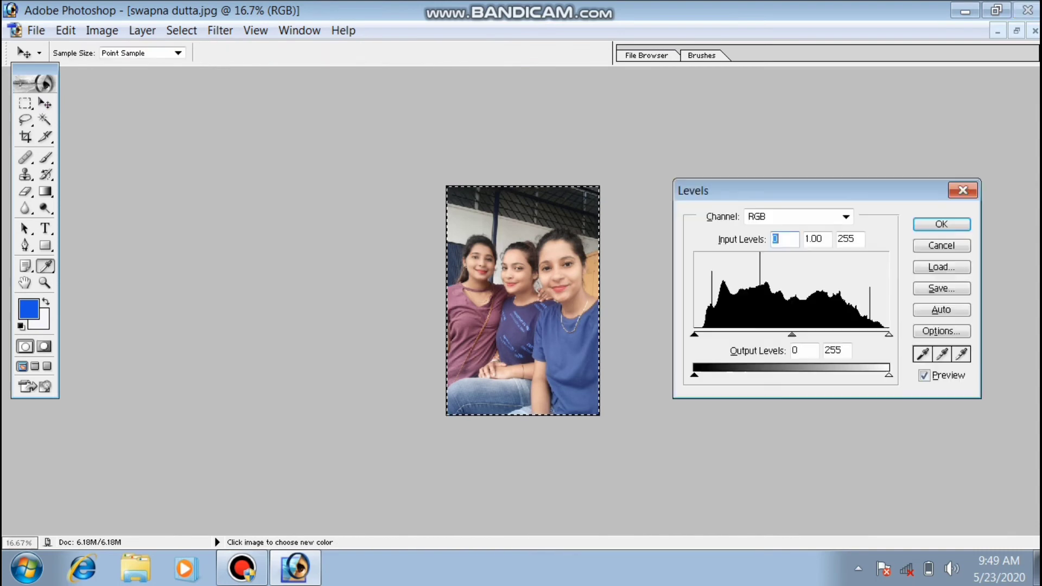
pyautogui.moveTo(791, 335)
pyautogui.mouseDown()
pyautogui.moveTo(807, 334)
pyautogui.moveTo(787, 333)
pyautogui.mouseUp()
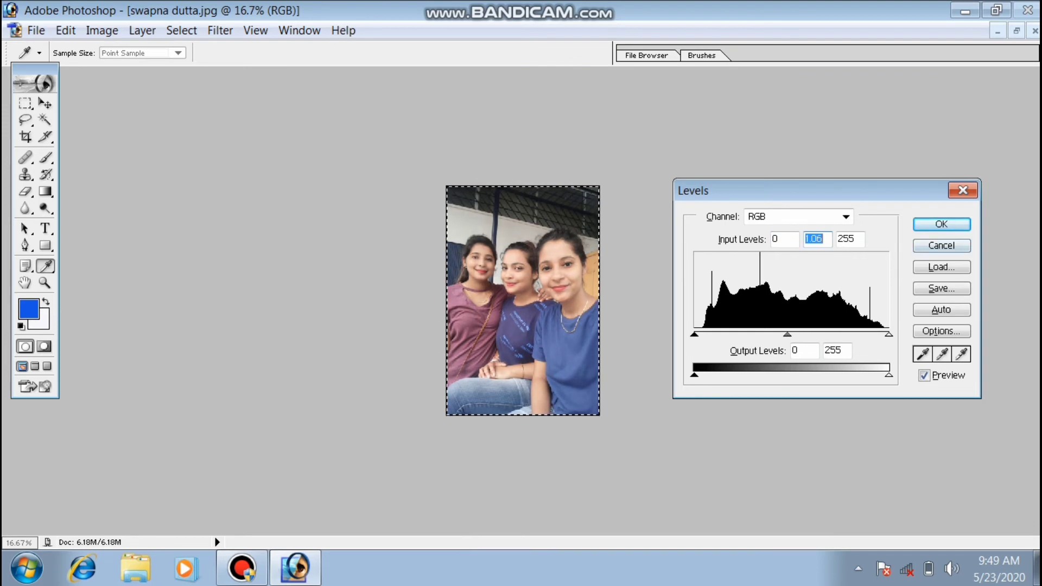
pyautogui.press('Return')
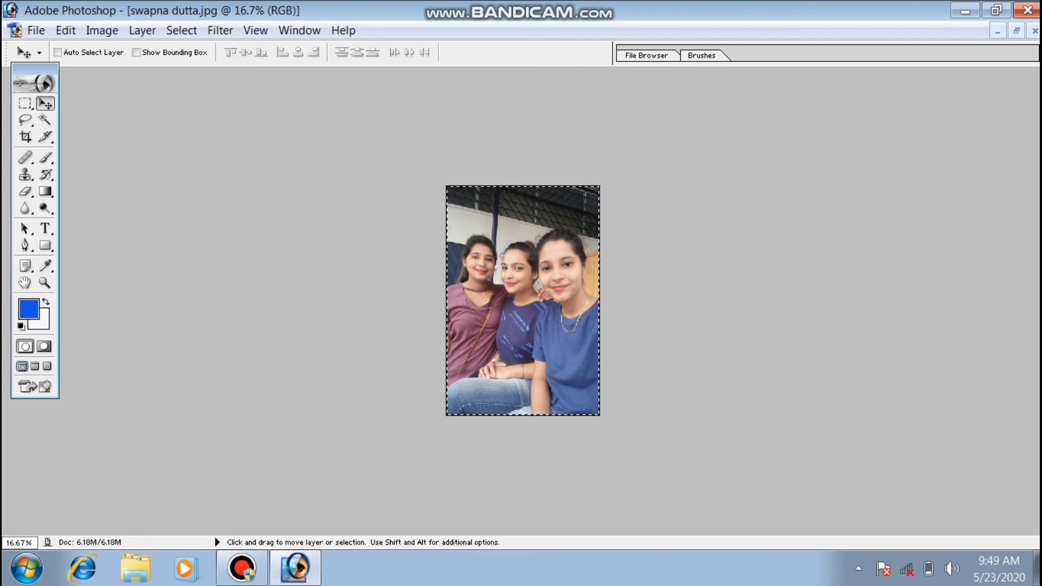
# - Lighten the photo with Curves by raising the middle of the RGB curve to input 113, output 142
pyautogui.hotkey('ctrl', 'm')
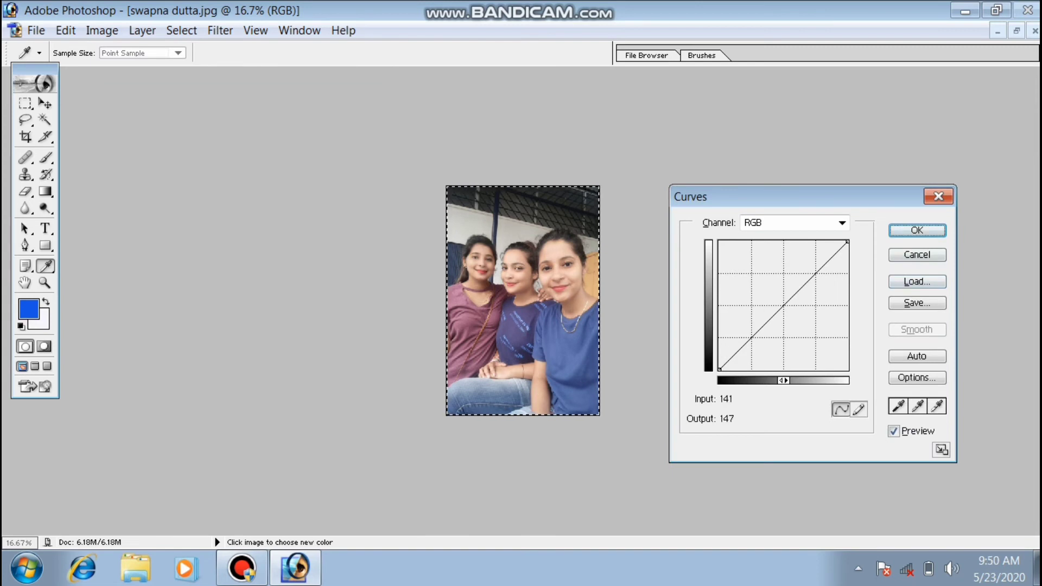
pyautogui.moveTo(782, 305); pyautogui.dragTo(776, 298)
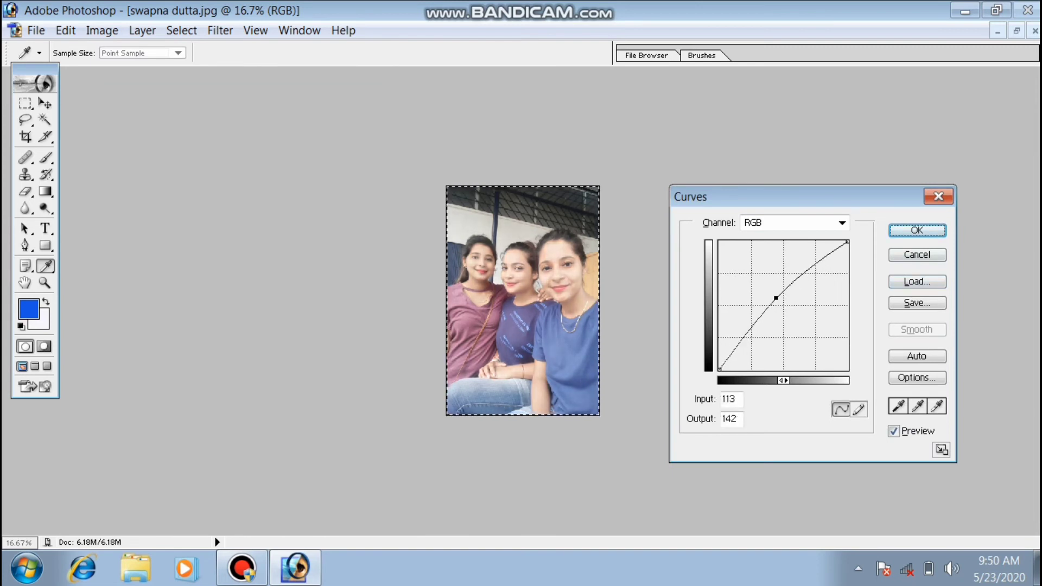
pyautogui.click(917, 231)
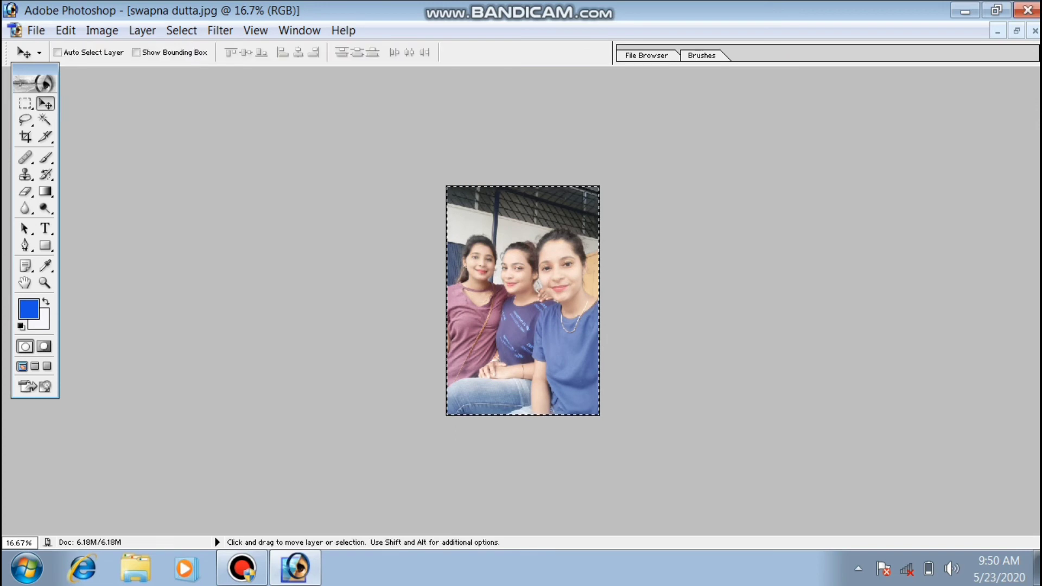
# - Start a Brightness/Contrast adjustment on the photo and set the brightness to +10
pyautogui.click(102, 31)
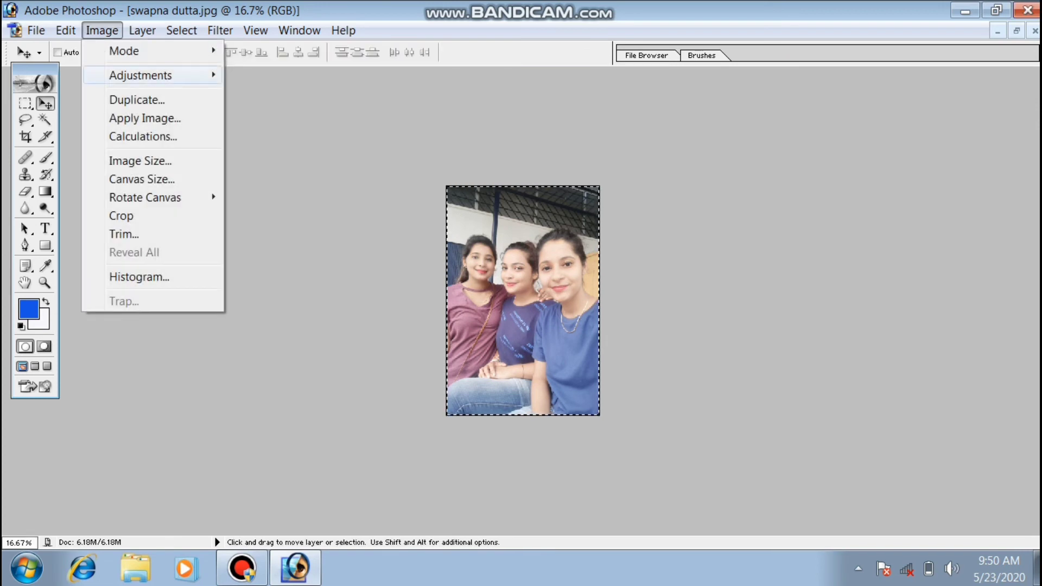
pyautogui.moveTo(141, 75)
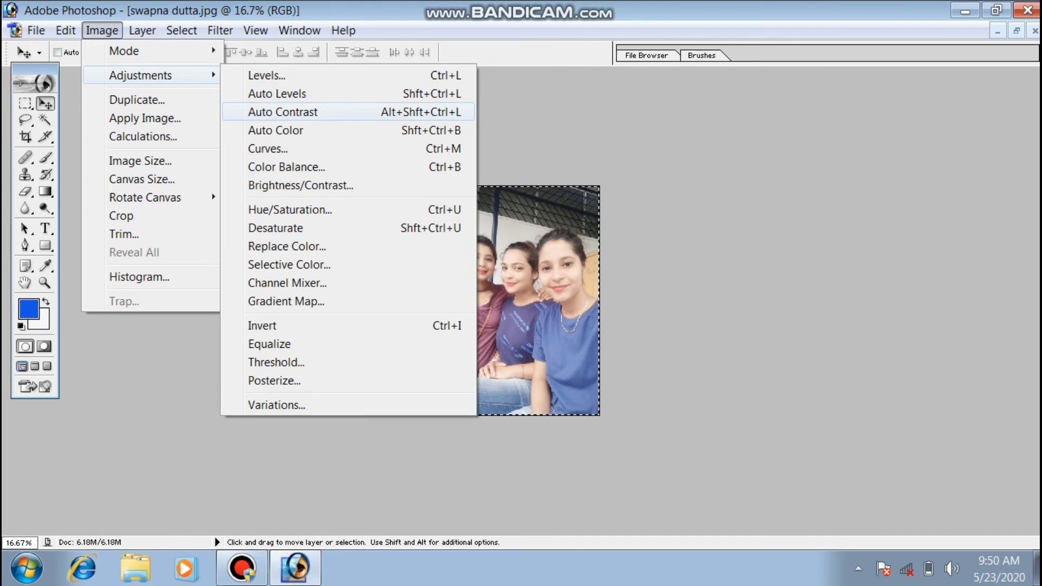
pyautogui.click(300, 185)
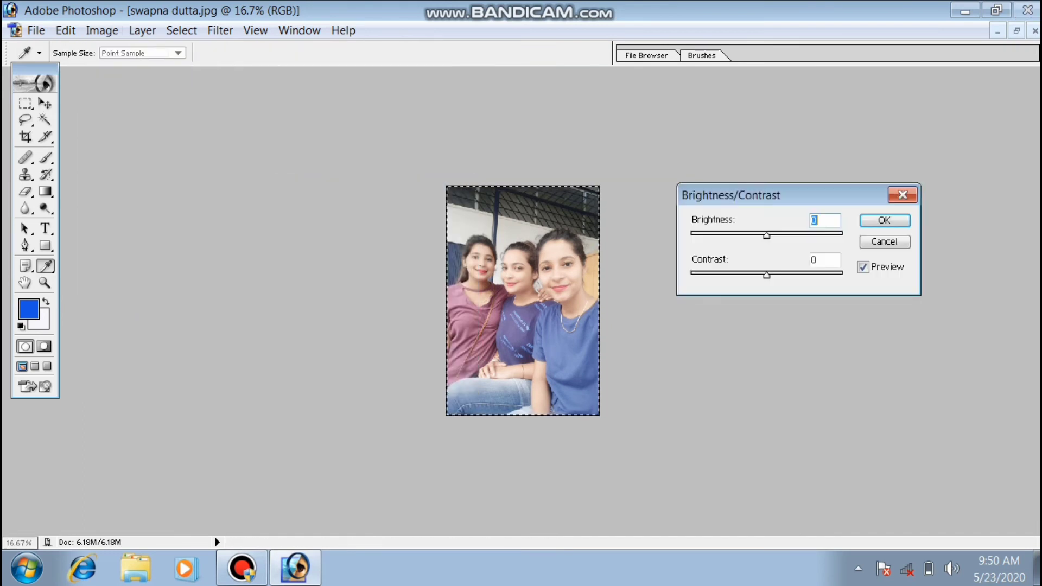
pyautogui.press('Up')
pyautogui.press('Up')
pyautogui.press('Up')
pyautogui.press('Up')
pyautogui.press('Up')
pyautogui.press('Up')
pyautogui.press('Up')
pyautogui.press('Up')
pyautogui.press('Up')
pyautogui.press('Up')
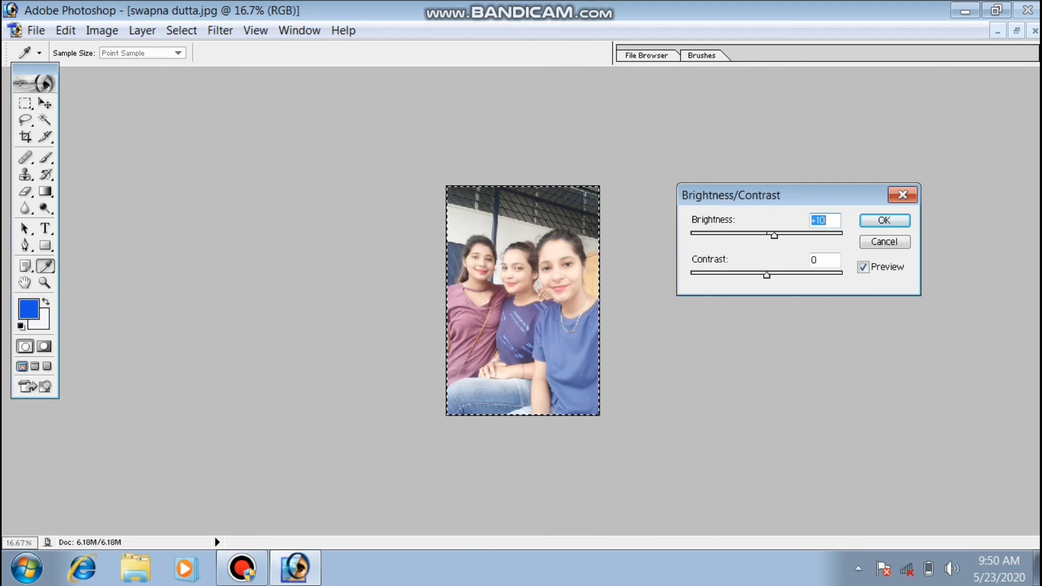
# - Set the contrast to -6, apply the Brightness/Contrast adjustment and switch to the Move tool
pyautogui.press('Tab')
pyautogui.press('Down')
pyautogui.press('Down')
pyautogui.press('Down')
pyautogui.press('Down')
pyautogui.press('Down')
pyautogui.press('Down')
pyautogui.press('Down')
pyautogui.press('Down')
pyautogui.press('Down')
pyautogui.press('Down')
pyautogui.press('Down')
pyautogui.press('Down')
pyautogui.press('Down')
pyautogui.press('Down')
pyautogui.press('Down')
pyautogui.press('Down')
pyautogui.press('Down')
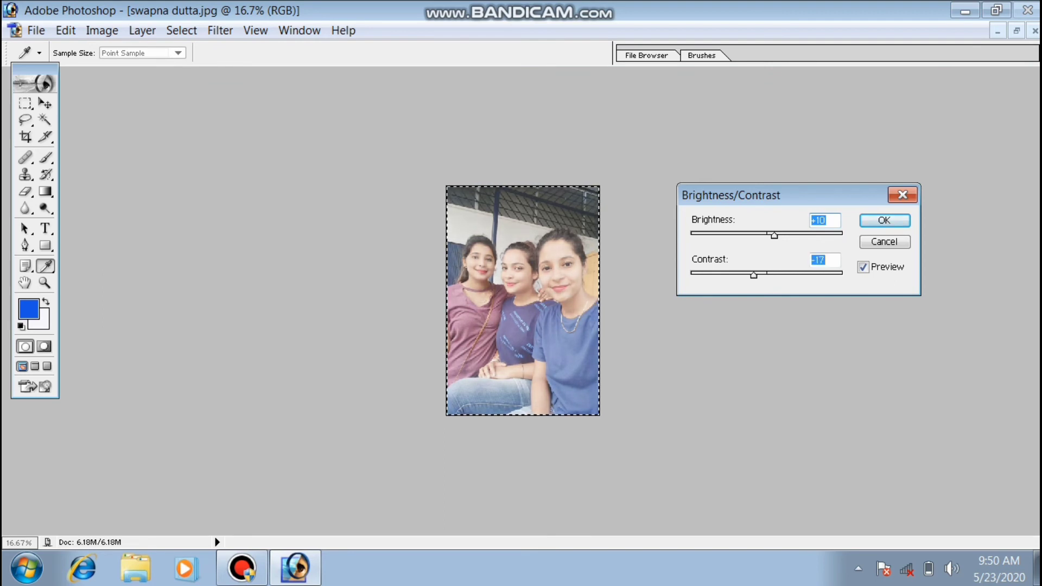
pyautogui.press('Up')
pyautogui.press('Up')
pyautogui.press('Up')
pyautogui.press('Up')
pyautogui.press('Up')
pyautogui.press('Up')
pyautogui.press('Up')
pyautogui.press('Up')
pyautogui.press('Up')
pyautogui.press('Up')
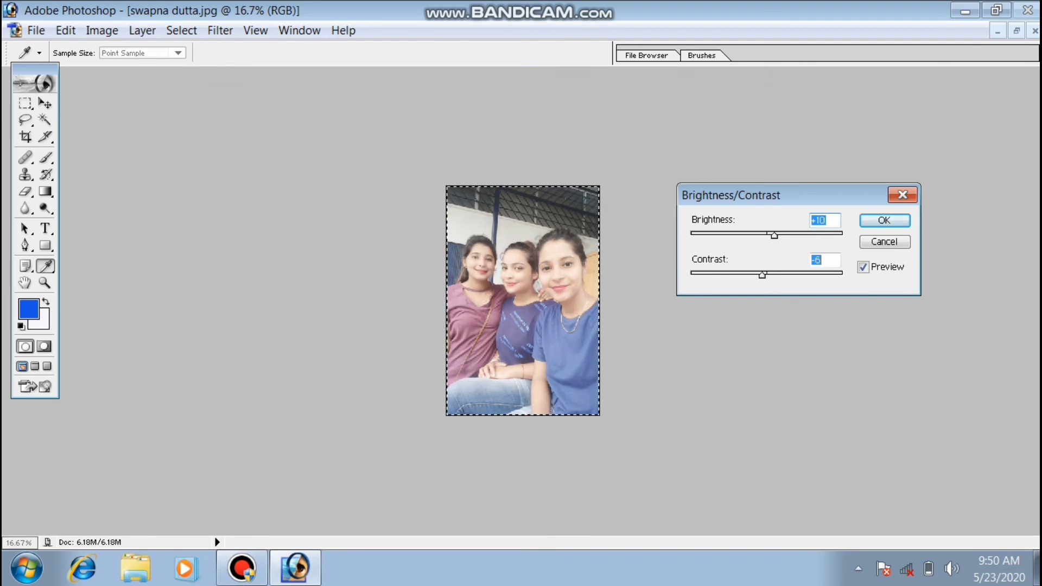
pyautogui.press('Return')
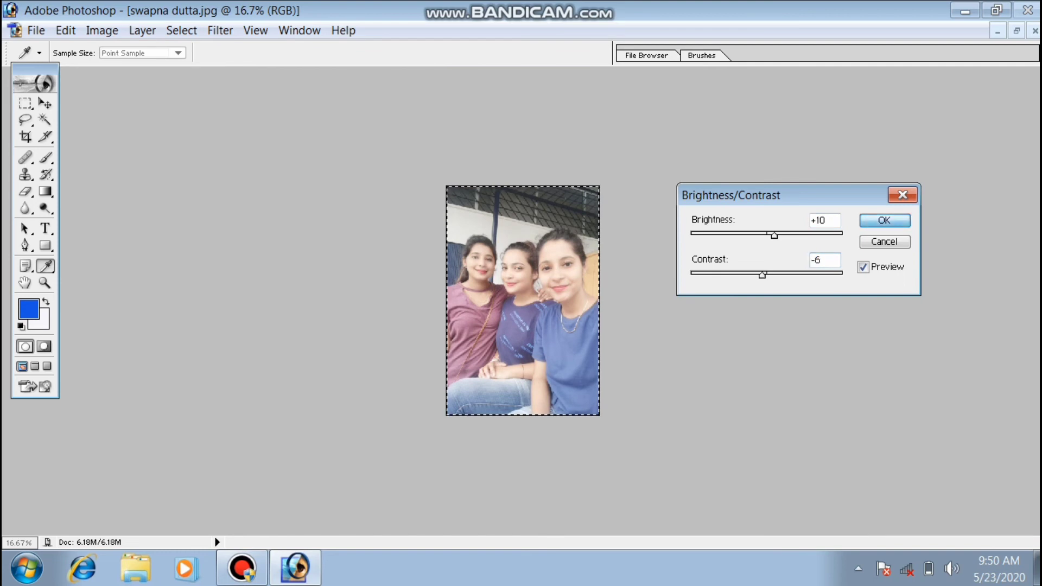
pyautogui.press('v')
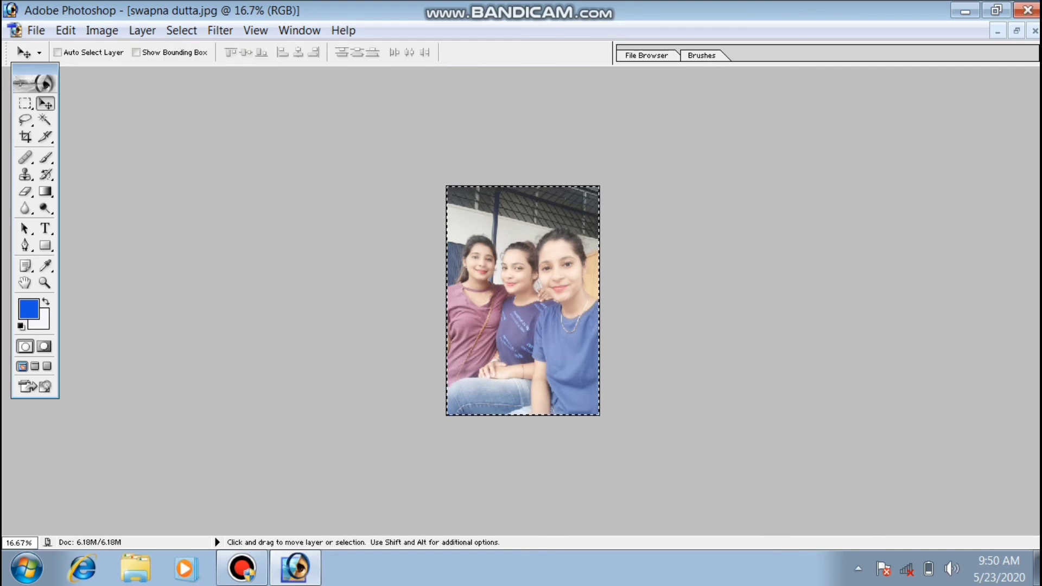
# - Create a new white RGB document with the A4 preset, 210 x 297 mm at 300 pixels/inch
pyautogui.hotkey('alt', 'f')
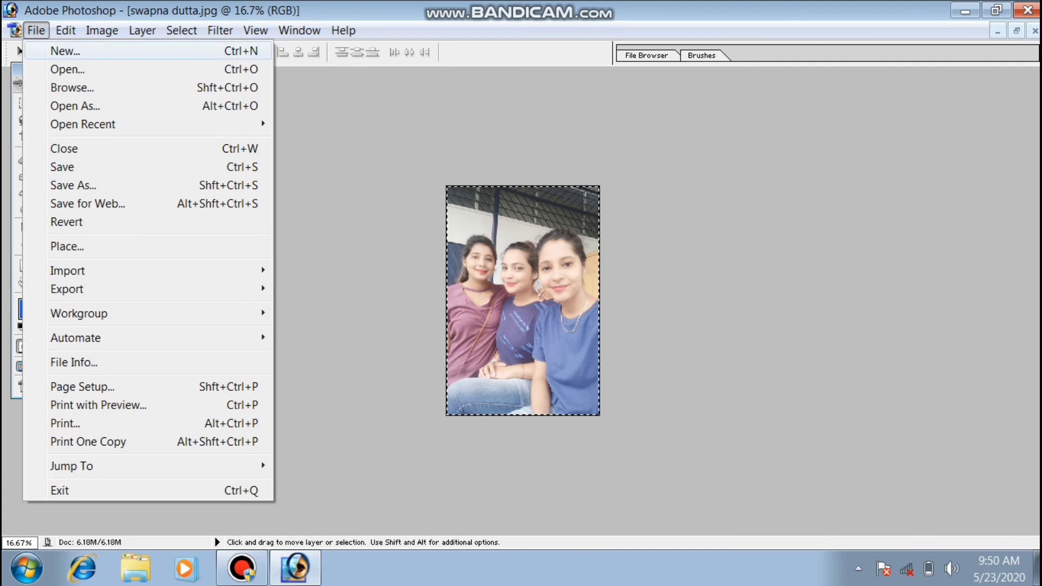
pyautogui.press('n')
pyautogui.press('Tab')
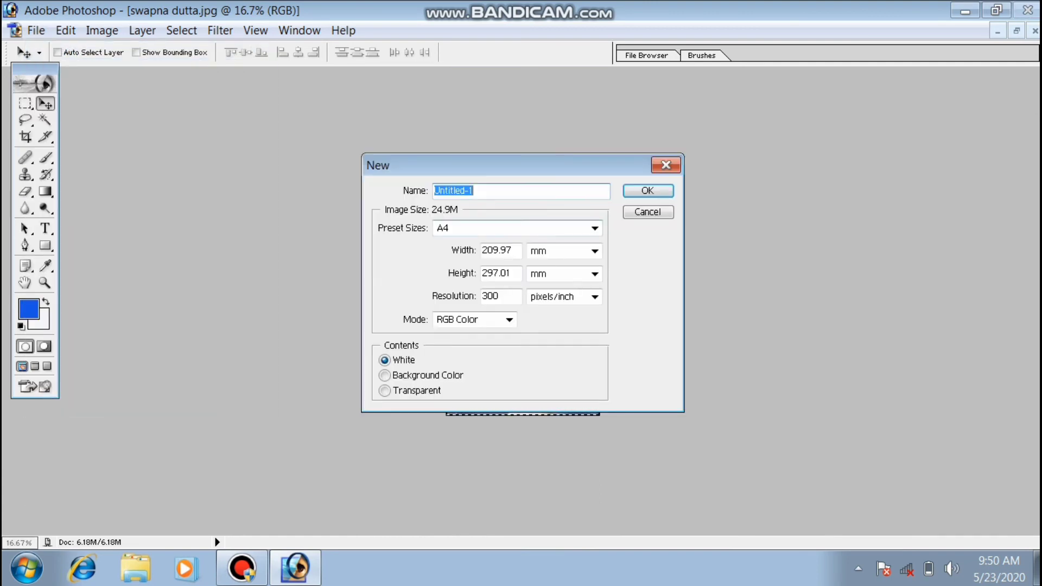
pyautogui.hotkey('alt', 'Down')
pyautogui.press('Down')
pyautogui.press('Down')
pyautogui.press('Down')
pyautogui.press('Up')
pyautogui.press('Up')
pyautogui.press('Up')
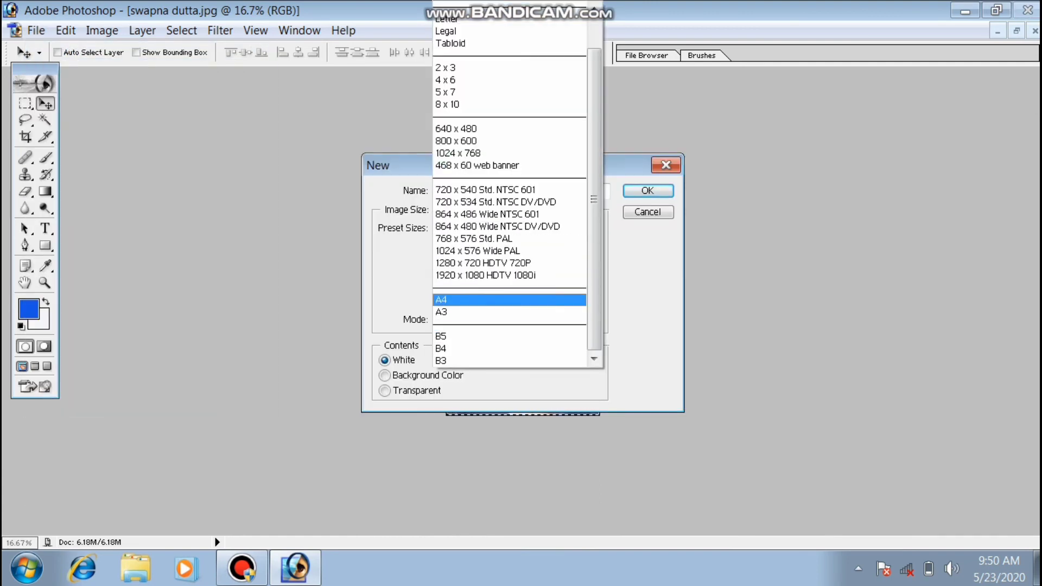
pyautogui.press('Return')
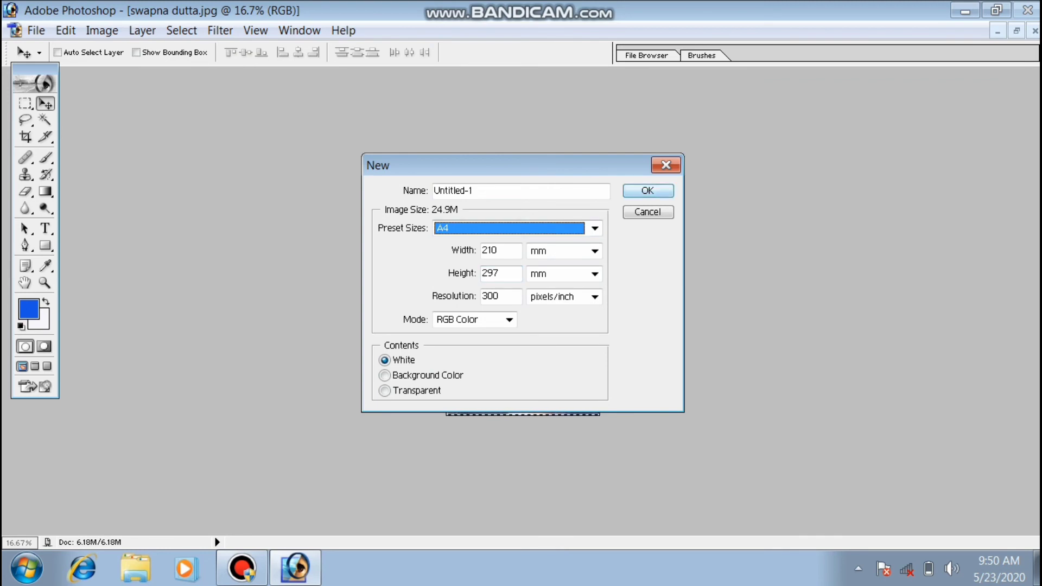
pyautogui.press('Return')
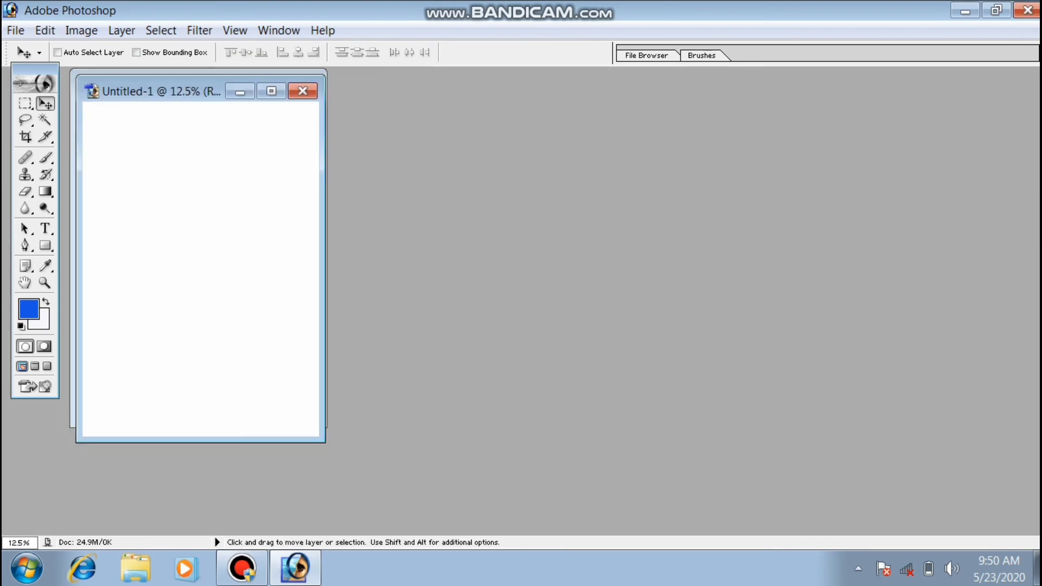
# - Place the blank A4 document beside the group photo and copy the photo into its upper-left area
pyautogui.moveTo(163, 91); pyautogui.dragTo(569, 97)
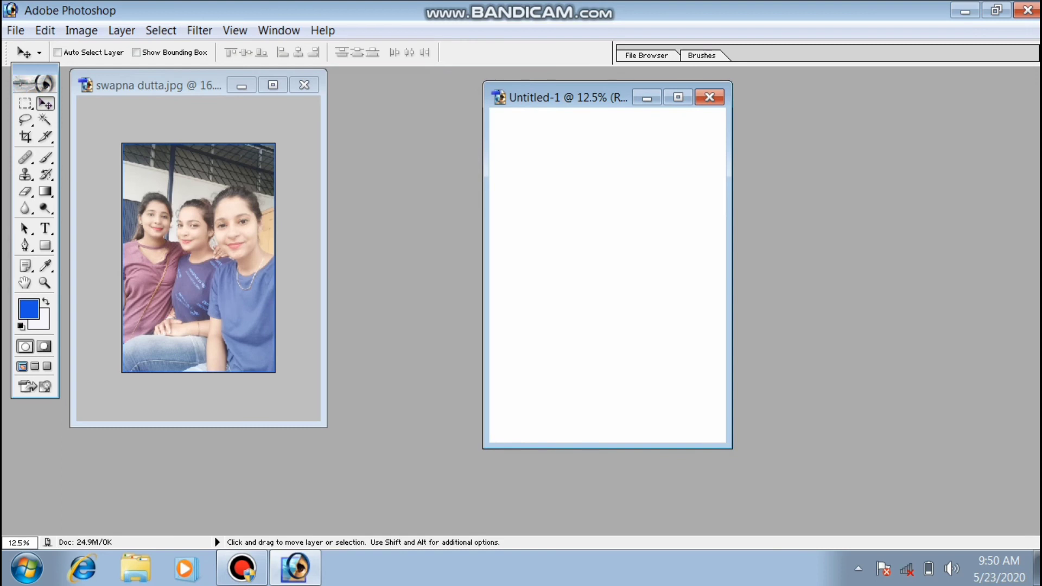
pyautogui.click(185, 228)
pyautogui.moveTo(184, 228); pyautogui.dragTo(553, 199)
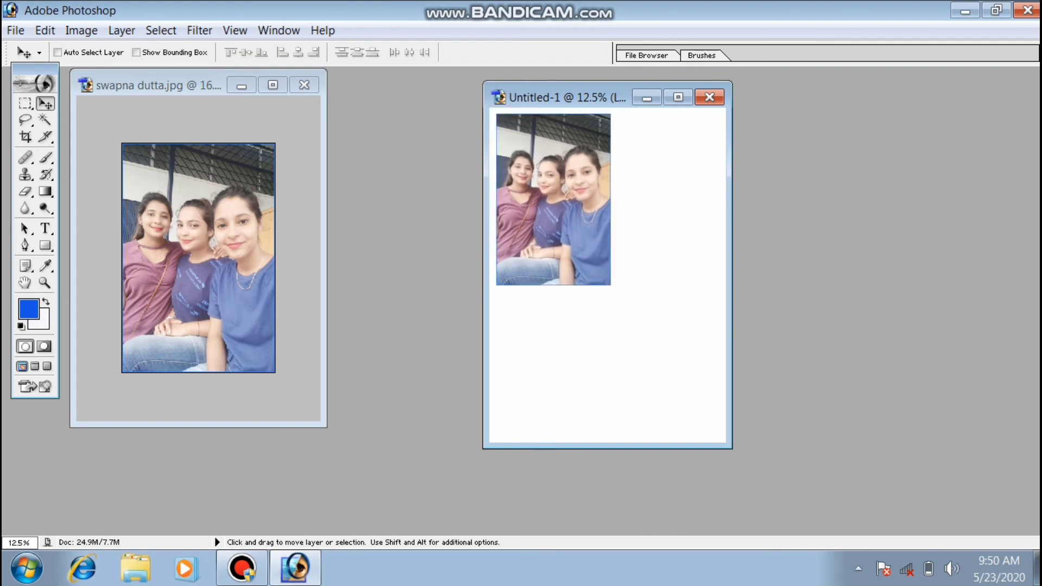
# - Nudge the copied photo left and up until it sits close to the A4 page's upper-left corner
pyautogui.press('Left')
pyautogui.press('Left')
pyautogui.press('Left')
pyautogui.press('Left')
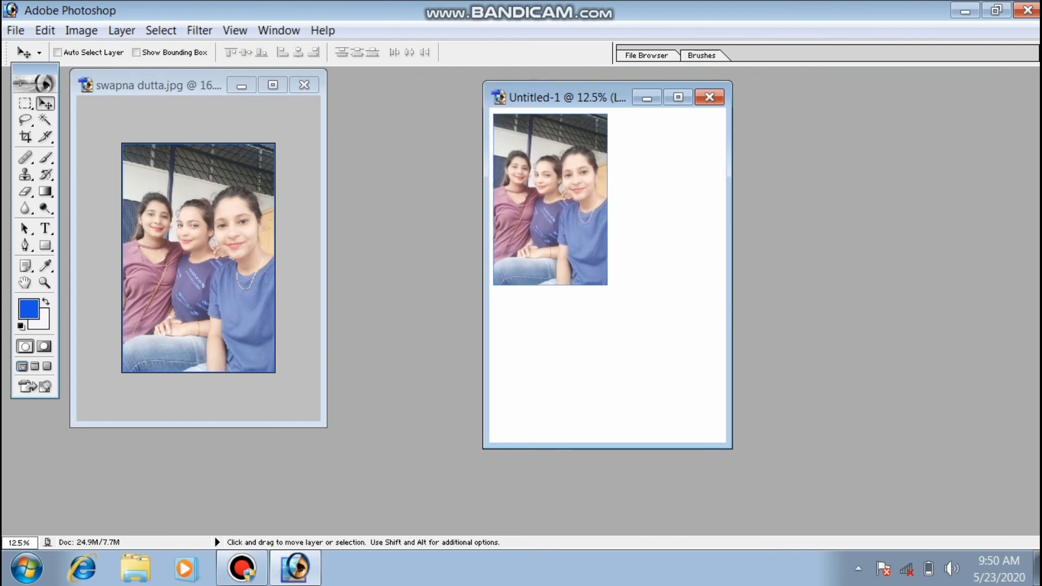
pyautogui.press('Left')
pyautogui.press('Left')
pyautogui.press('Up')
pyautogui.press('Up')
pyautogui.press('Up')
pyautogui.press('Up')
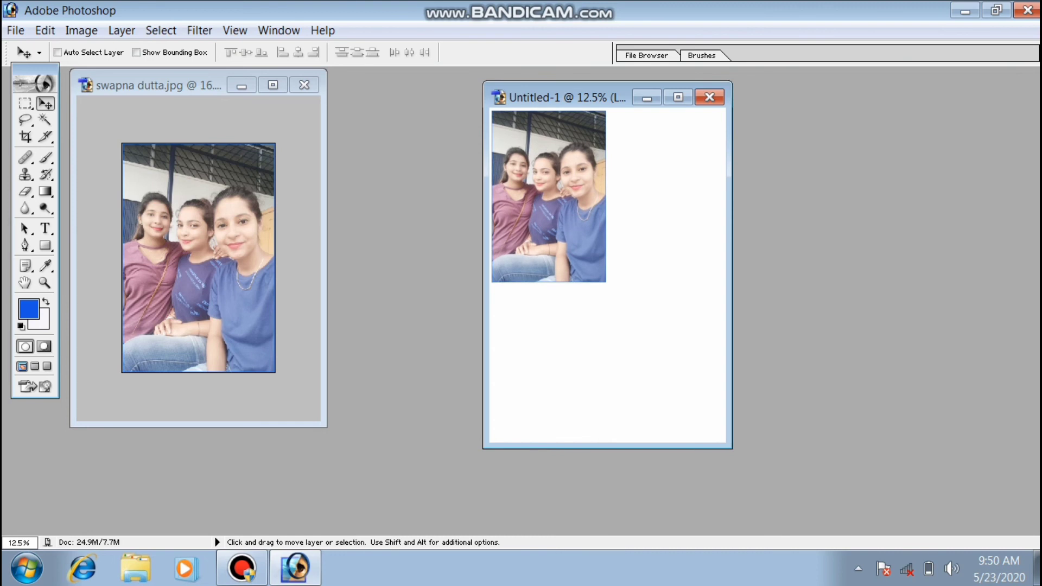
# - Duplicate the photo to the right of the first copy and nudge it into line in the page's upper-right corner
pyautogui.press('alt')
pyautogui.moveTo(548, 196); pyautogui.dragTo(669, 193)
pyautogui.press('Left')
pyautogui.press('Left')
pyautogui.press('Left')
pyautogui.press('Down')
pyautogui.press('Down')
pyautogui.press('Down')
pyautogui.press('Down')
pyautogui.press('Down')
pyautogui.press('Down')
# - Duplicate the photo below the upper pair, rotate that copy 89.7° counterclockwise and maximize the A4 document
pyautogui.press('alt')
pyautogui.moveTo(666, 197); pyautogui.dragTo(613, 356)
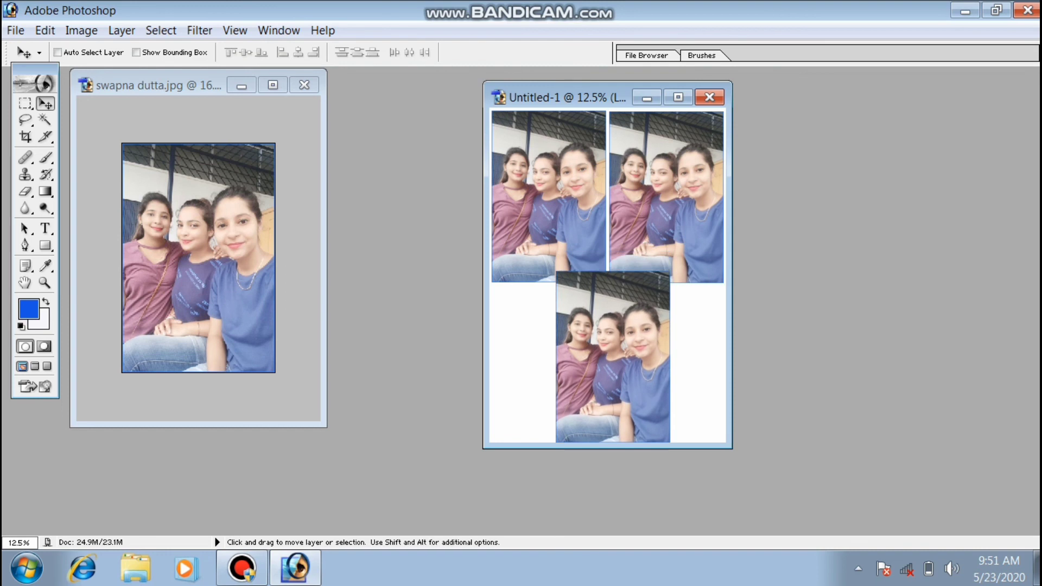
pyautogui.hotkey('ctrl', 't')
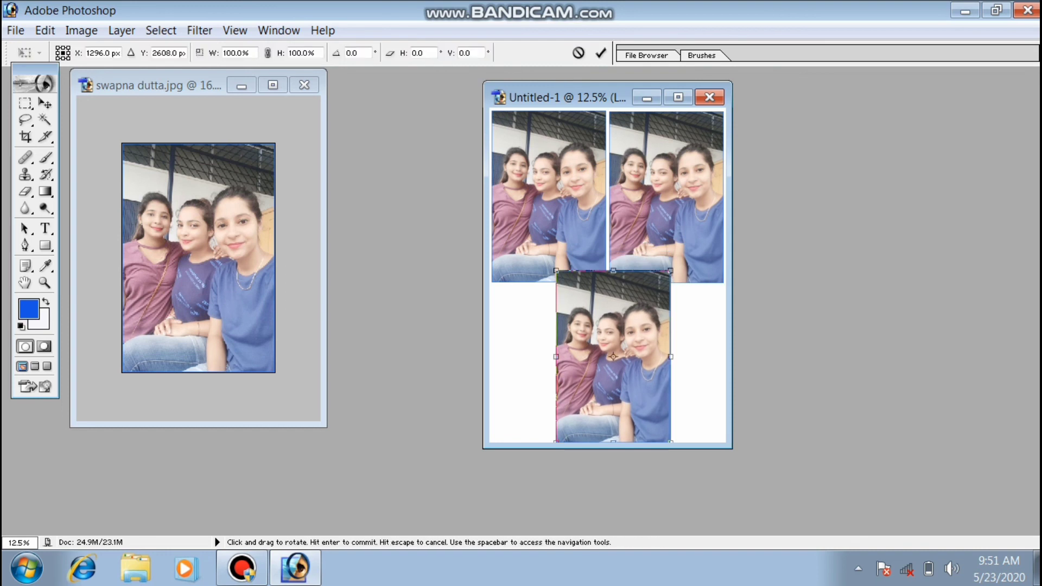
pyautogui.moveTo(691, 357); pyautogui.dragTo(687, 330)
pyautogui.moveTo(700, 426); pyautogui.dragTo(709, 301)
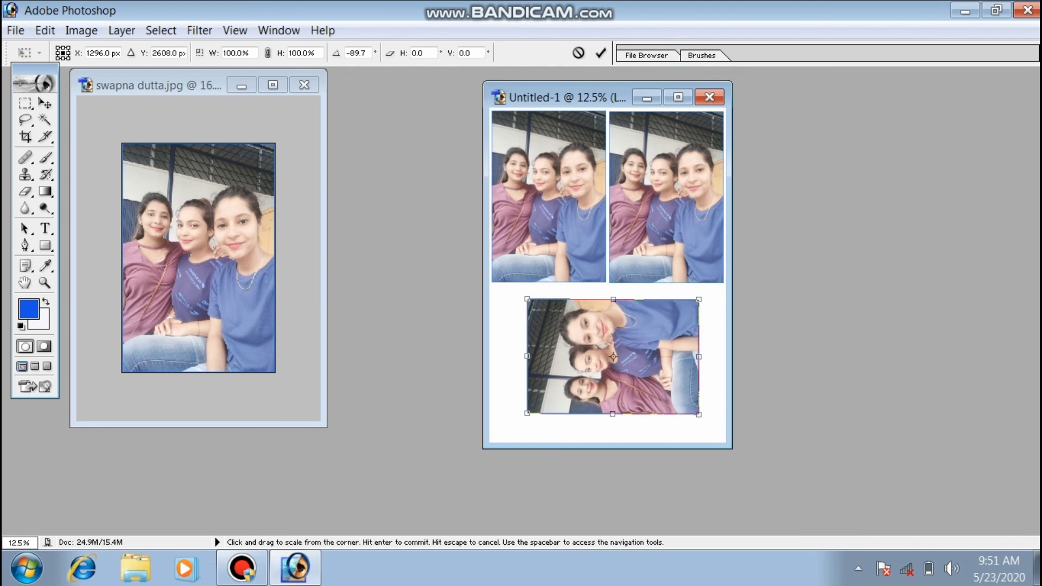
pyautogui.press('Return')
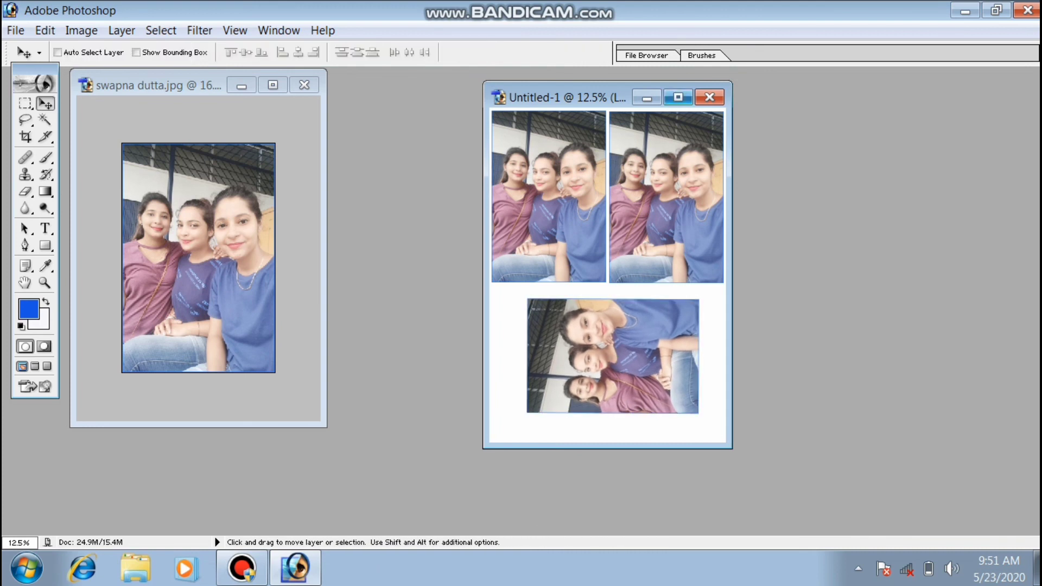
pyautogui.click(677, 97)
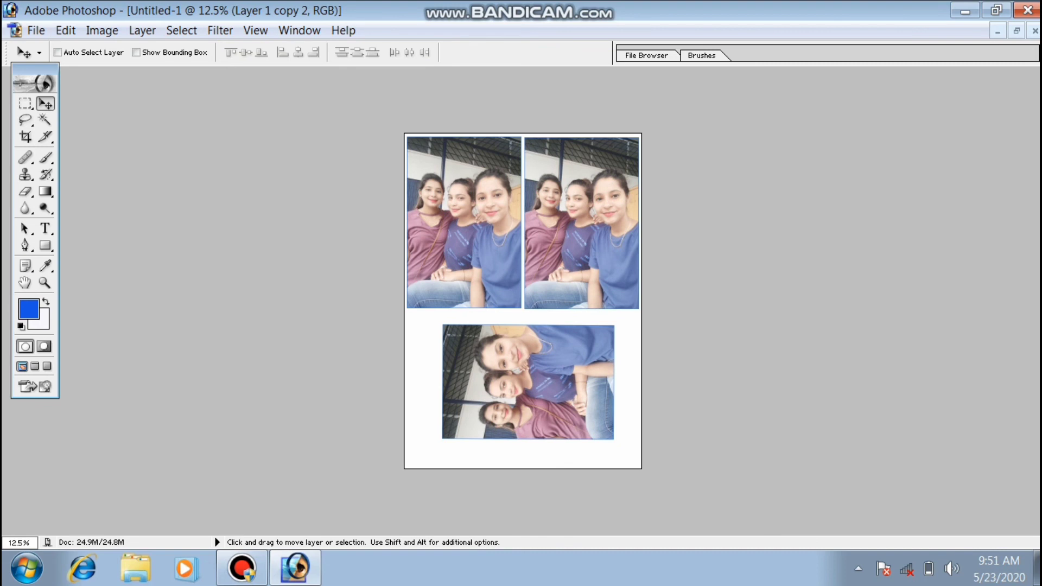
# - Try to print the A4 sheet with the image centred, proceeding past the clipping warning to the printer settings, and close them without printing
pyautogui.click(36, 30)
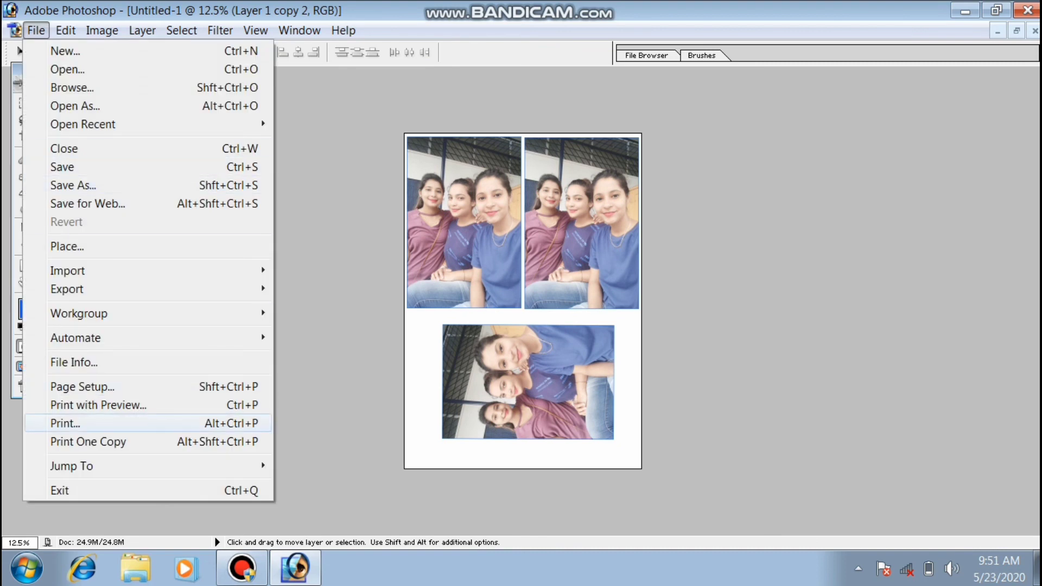
pyautogui.click(98, 405)
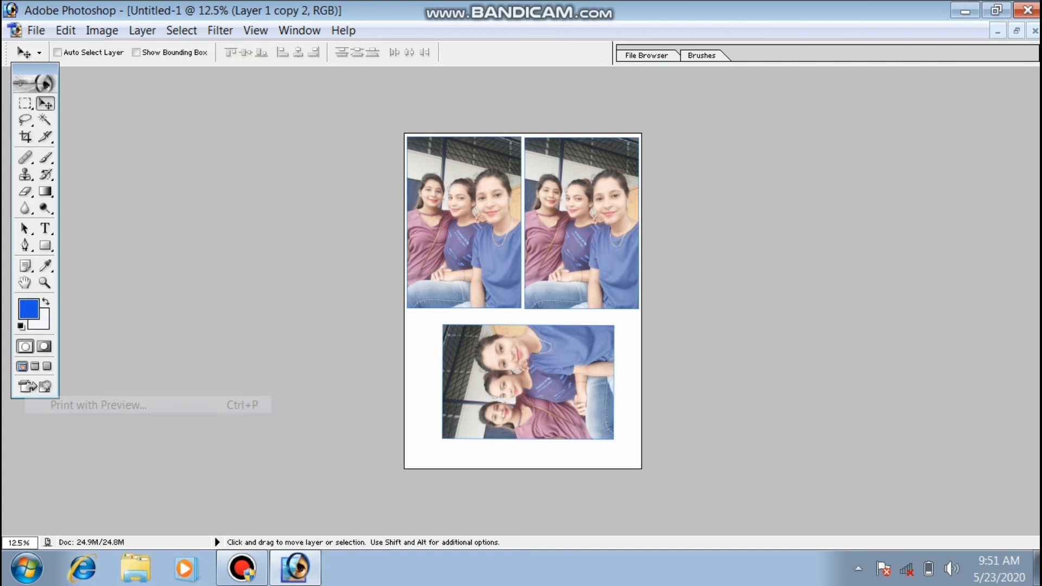
pyautogui.click(566, 154)
pyautogui.click(567, 154)
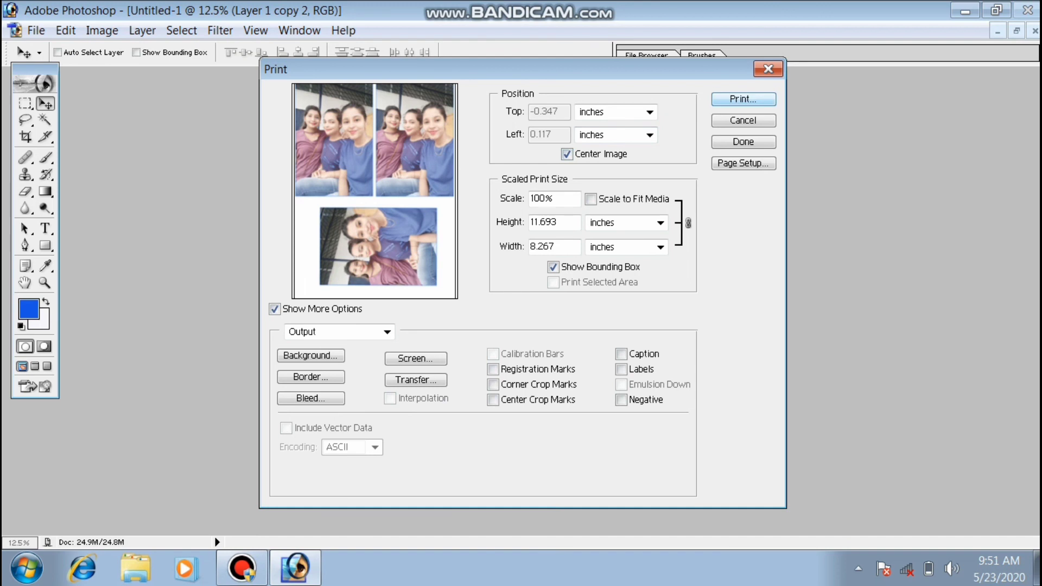
pyautogui.press('Return')
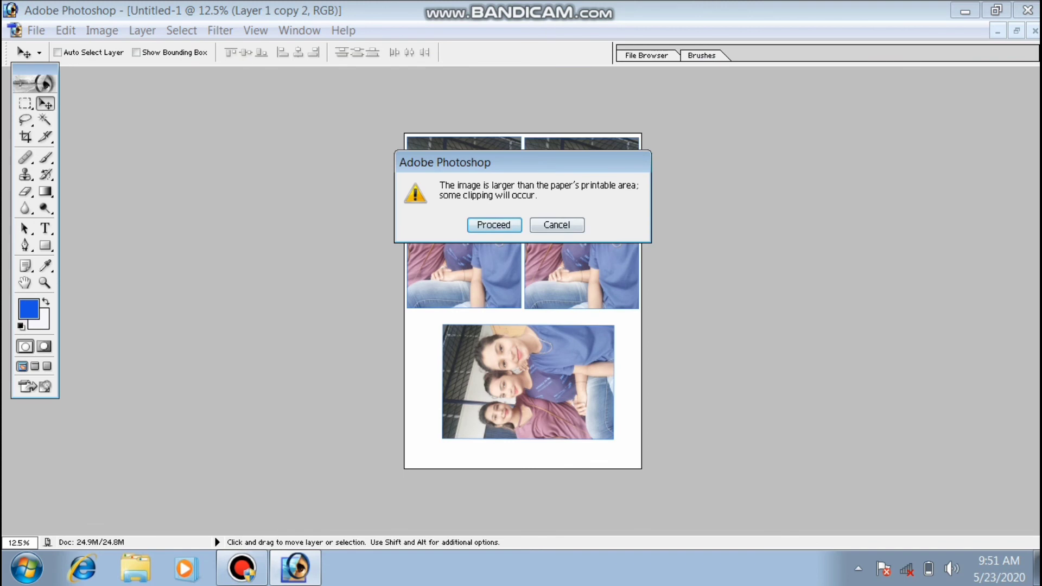
pyautogui.press('Return')
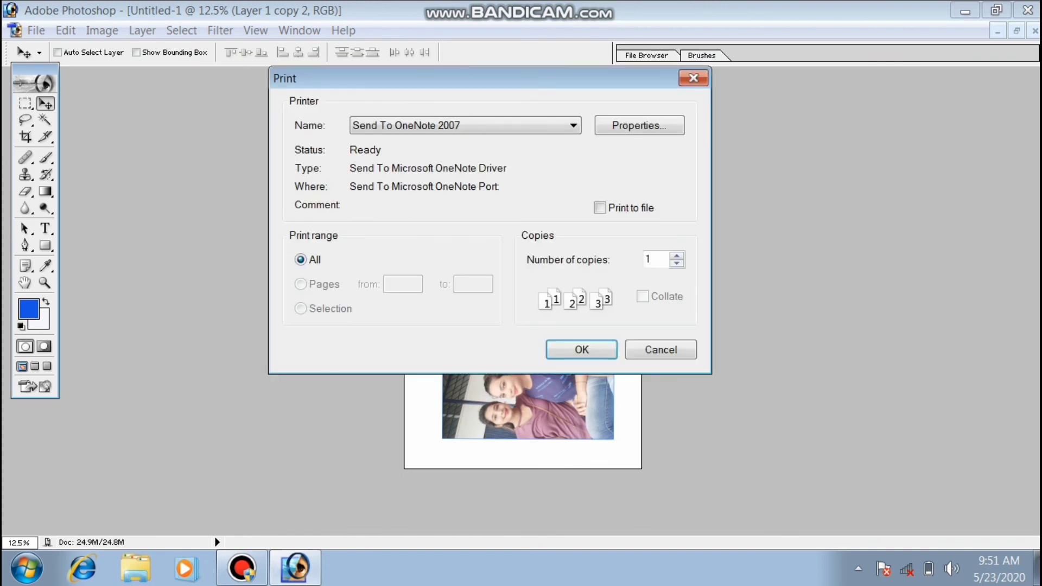
pyautogui.click(693, 78)
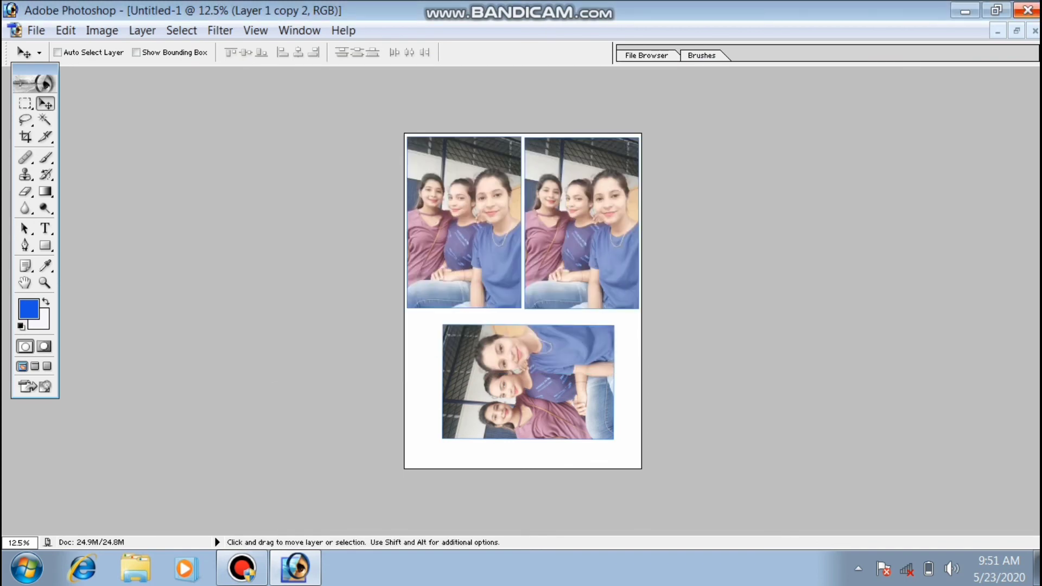